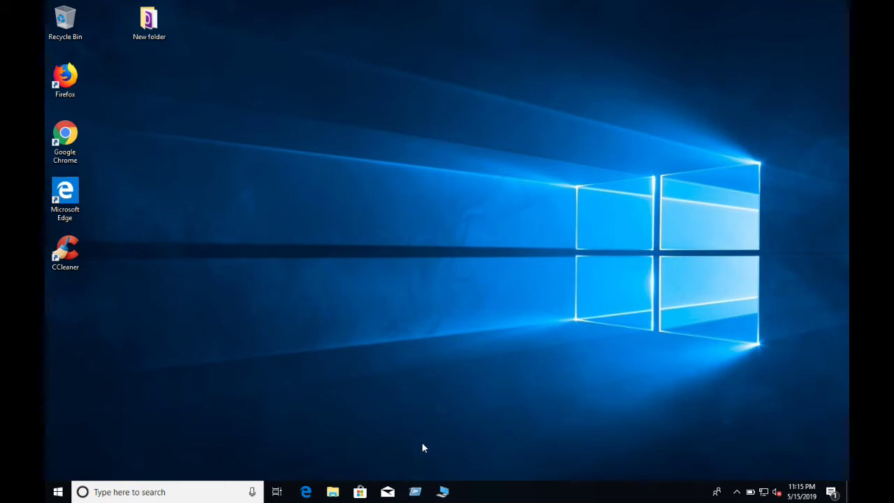
Launch Word with the Run command winword, accept the default user name and initials, and close Word
left_click(415, 492)
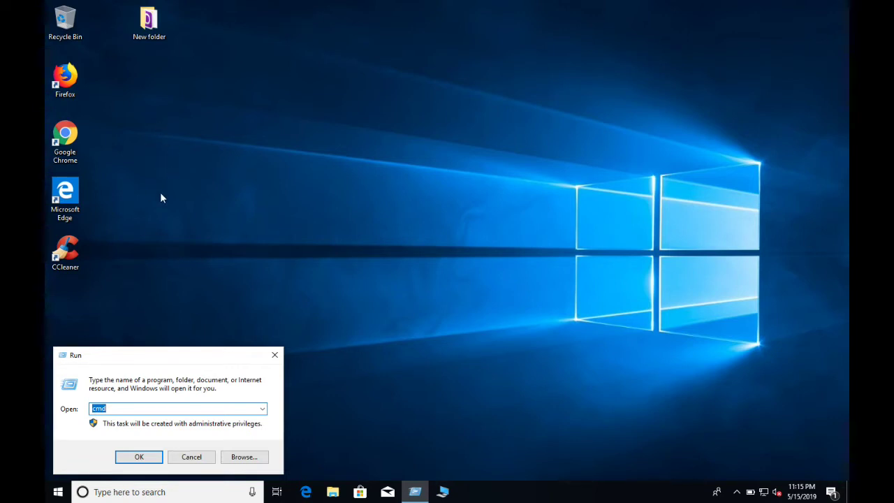
type("winword")
key("Return")
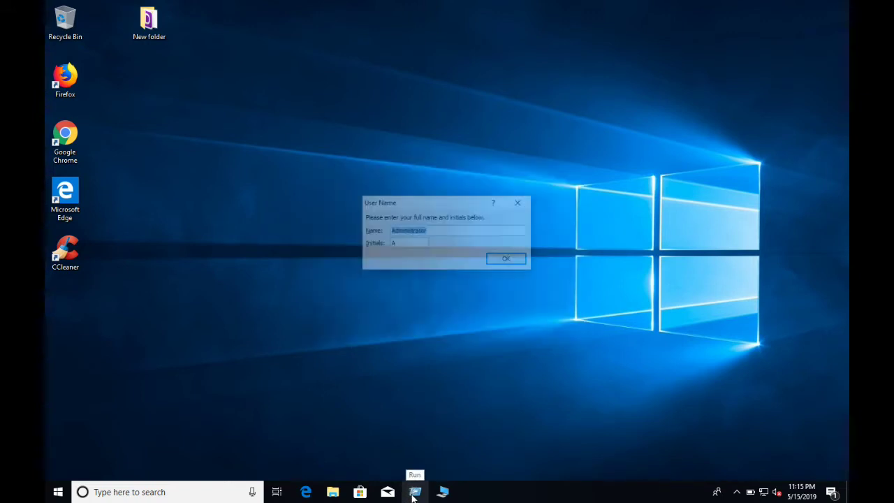
left_click(507, 260)
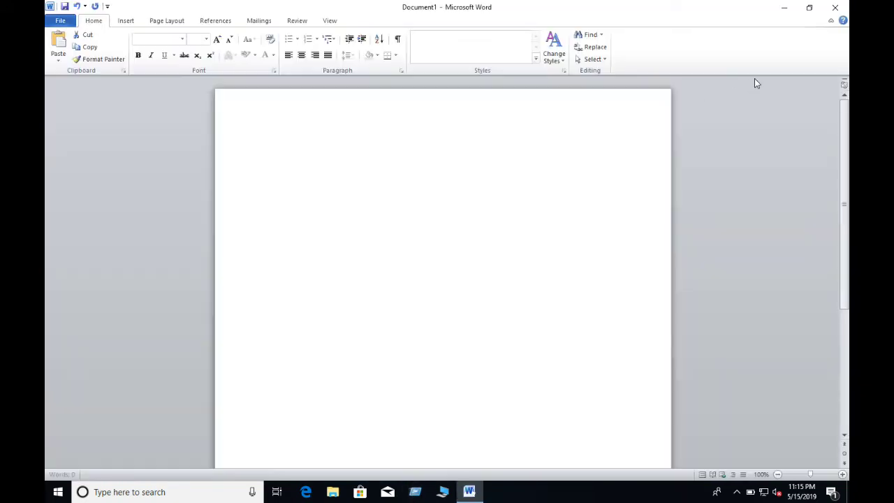
left_click(836, 9)
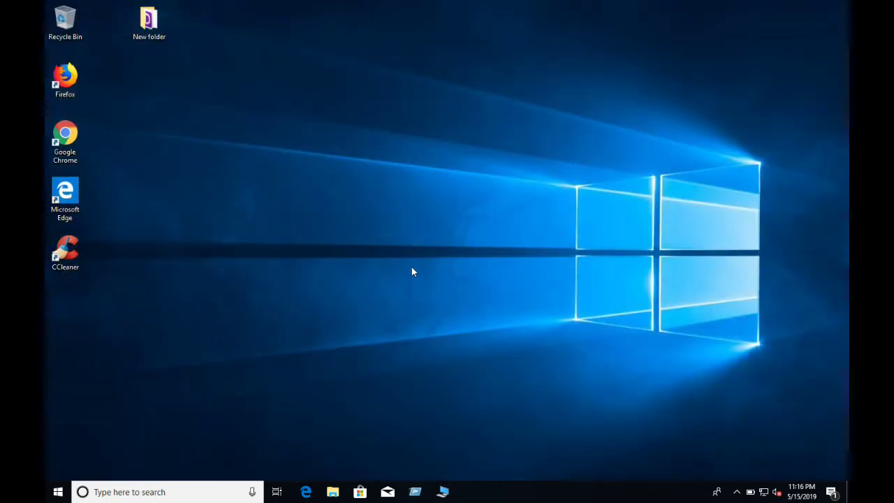
Launch Excel with the Run command excel, dismiss the activation wizard, choose Don't make changes in the welcome dialog, and close Excel
left_click(415, 492)
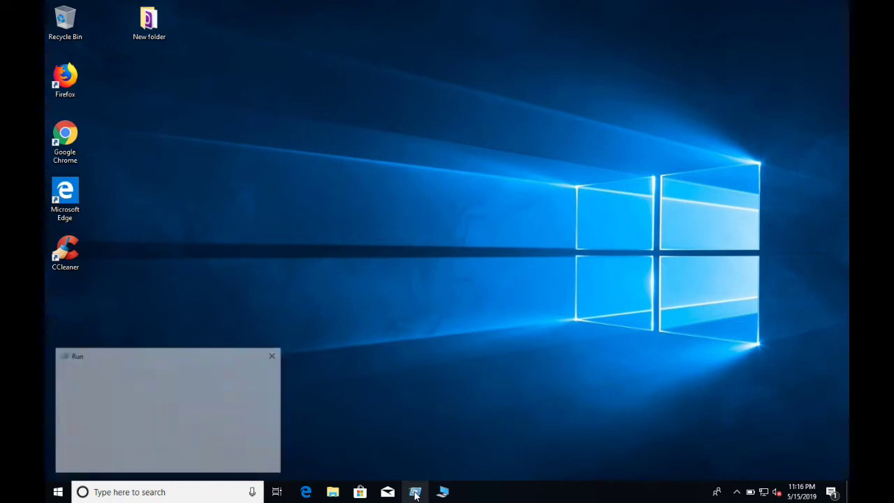
type("excel")
key("Return")
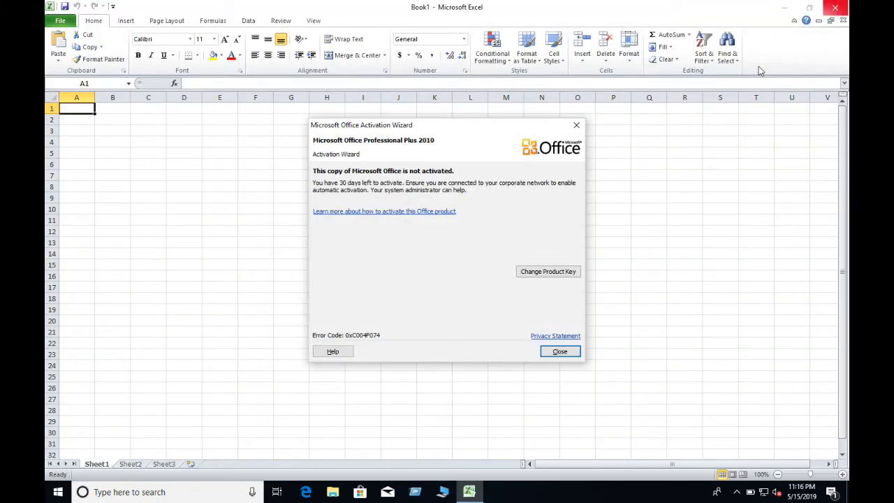
left_click(561, 351)
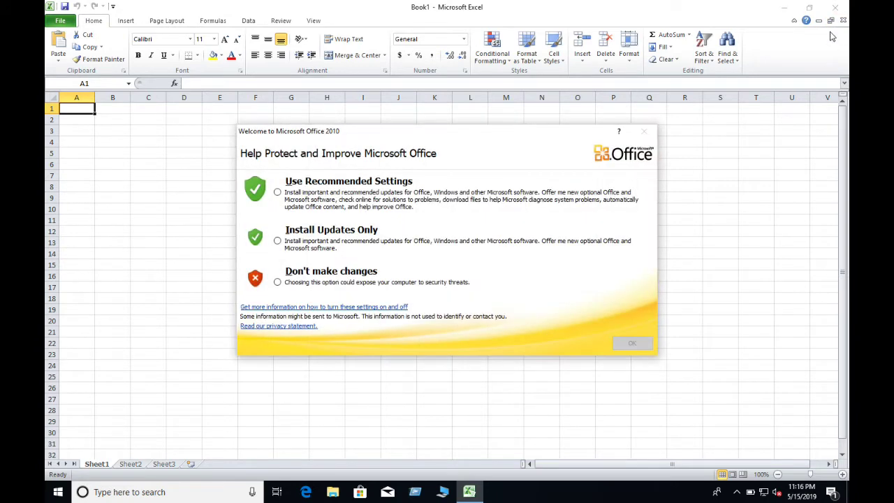
left_click(403, 283)
left_click(628, 343)
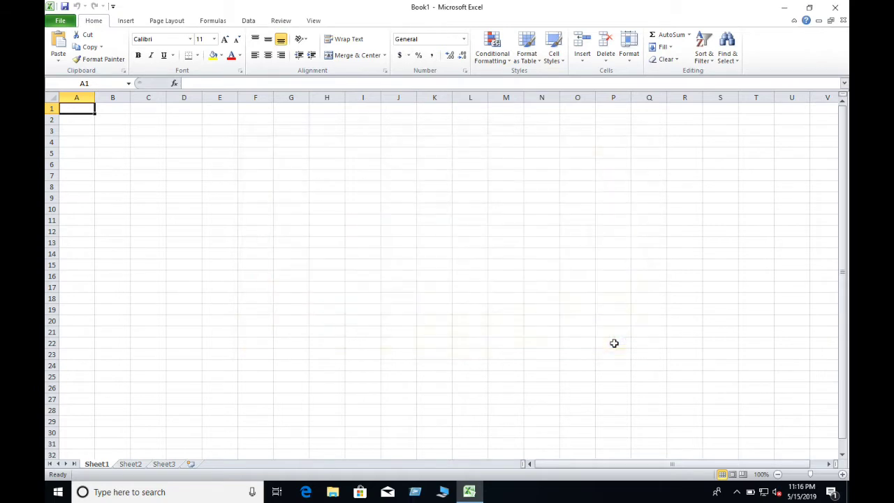
left_click(836, 8)
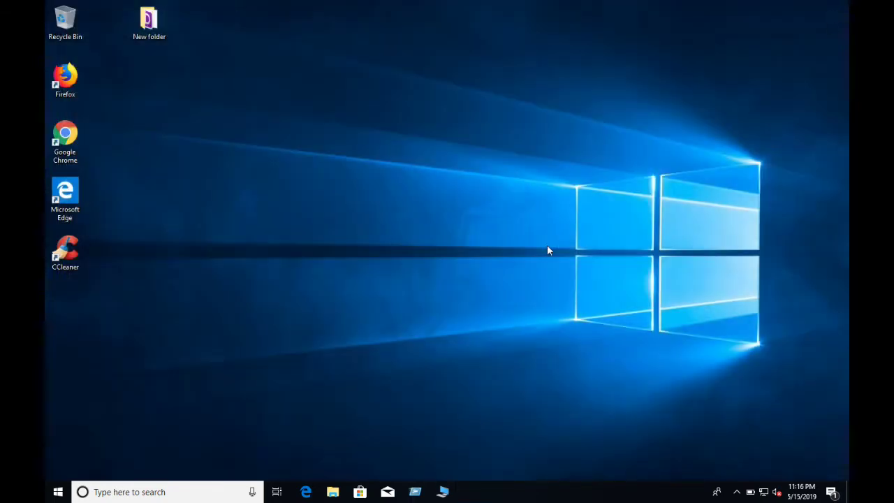
left_click(416, 494)
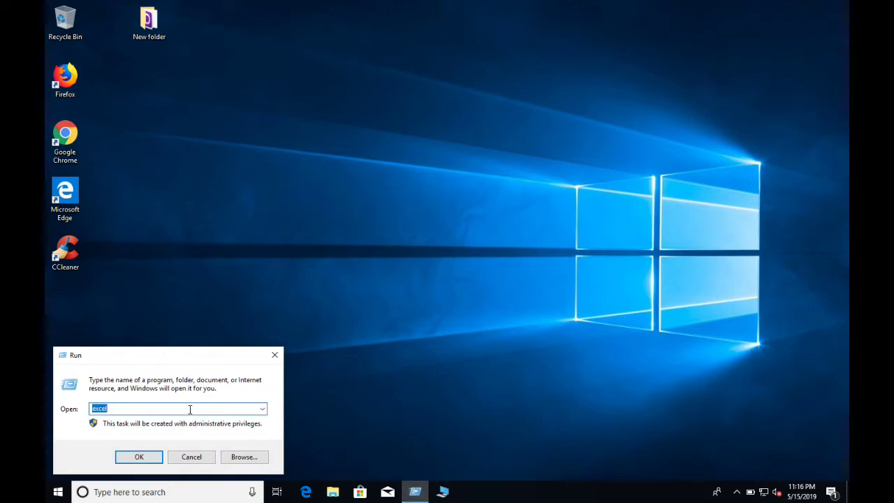
type("winword")
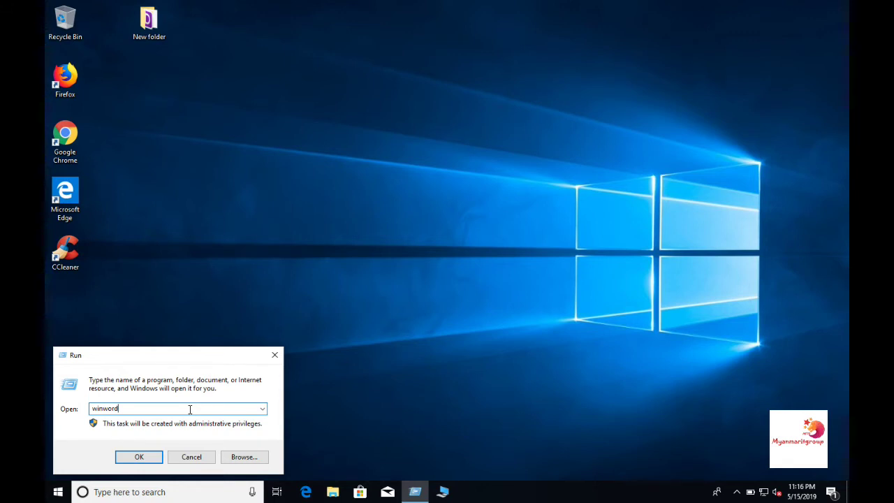
left_click(274, 355)
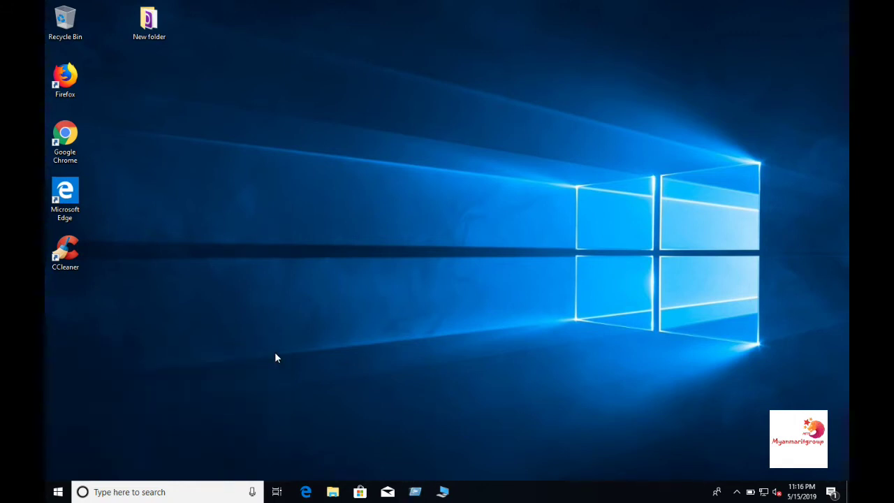
Move the Firefox shortcut out of the icon column to an empty area nearer the middle of the desktop
left_click_drag(69, 85, 333, 192)
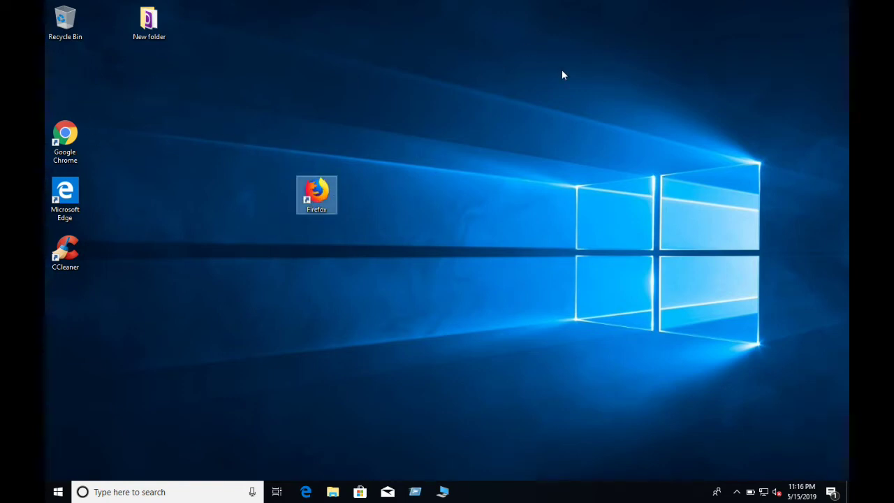
Try to launch a program with the Run command ff, repeat the attempt, and close the Run dialog
left_click(414, 491)
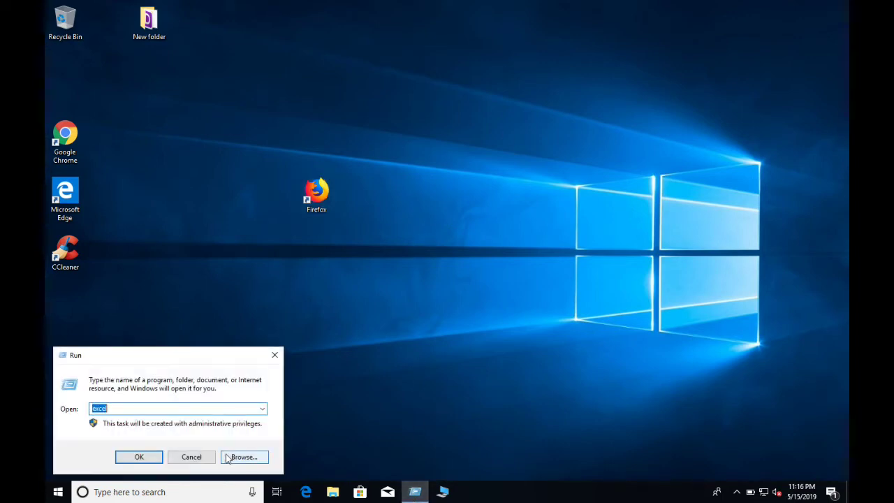
type("\\")
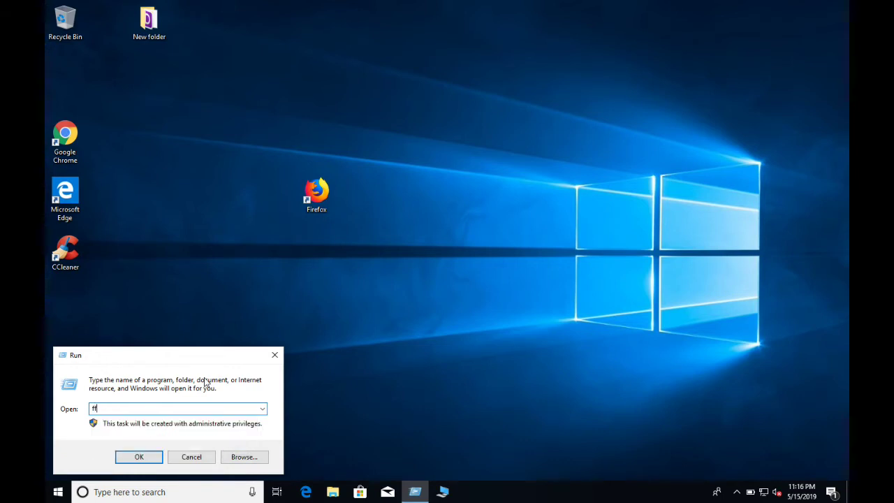
left_click(139, 456)
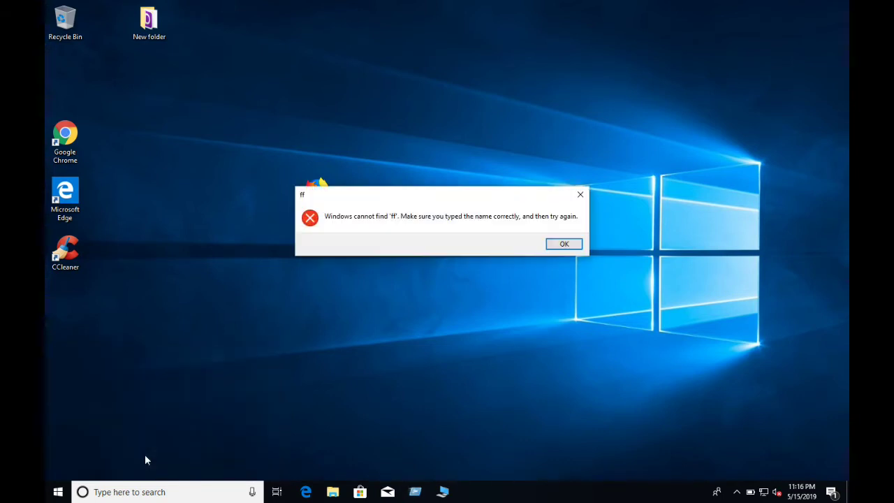
left_click(564, 244)
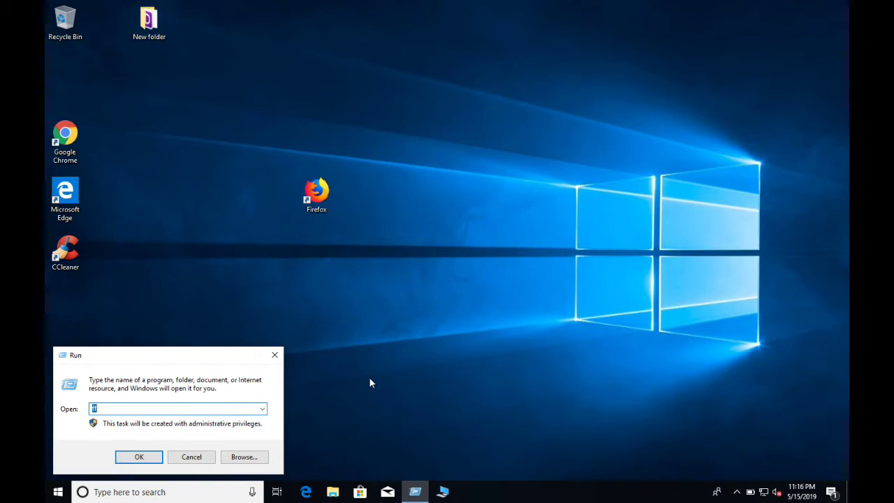
left_click(147, 457)
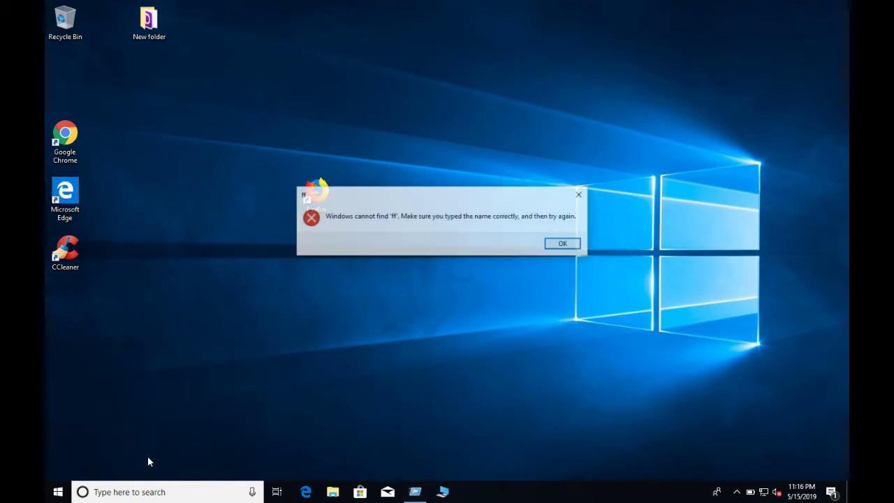
left_click(552, 246)
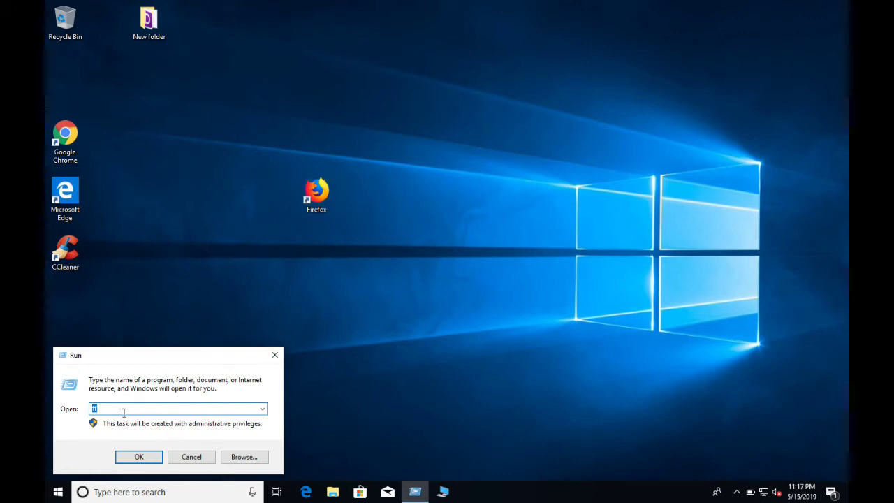
left_click_drag(121, 410, 74, 407)
left_click(274, 353)
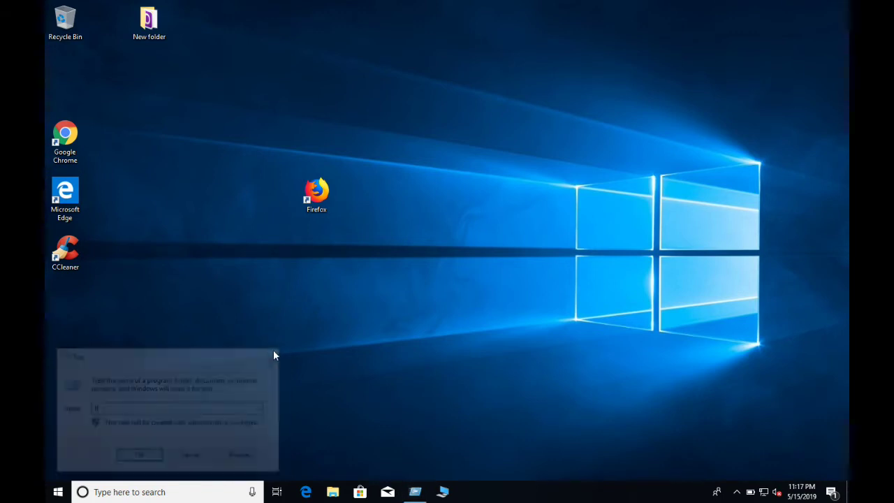
left_click(428, 239)
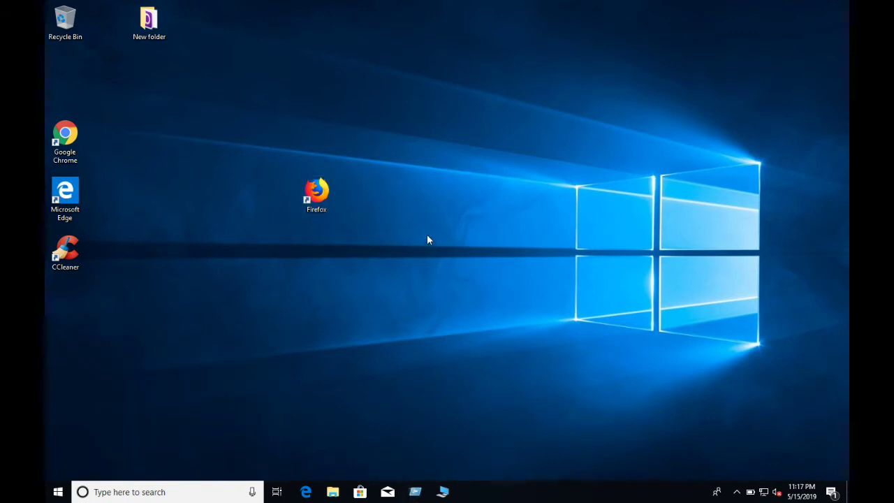
Start creating a new shortcut on the desktop and move the wizard so the Firefox icon is uncovered
right_click(441, 233)
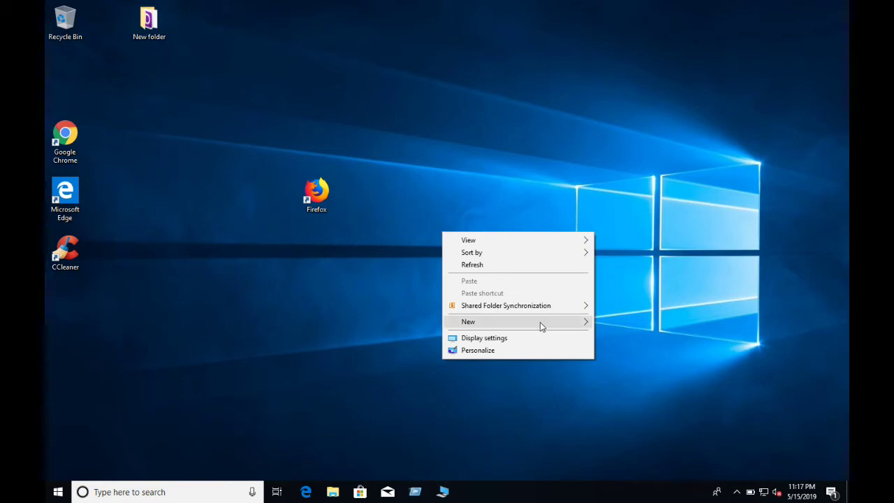
mouse_move(542, 328)
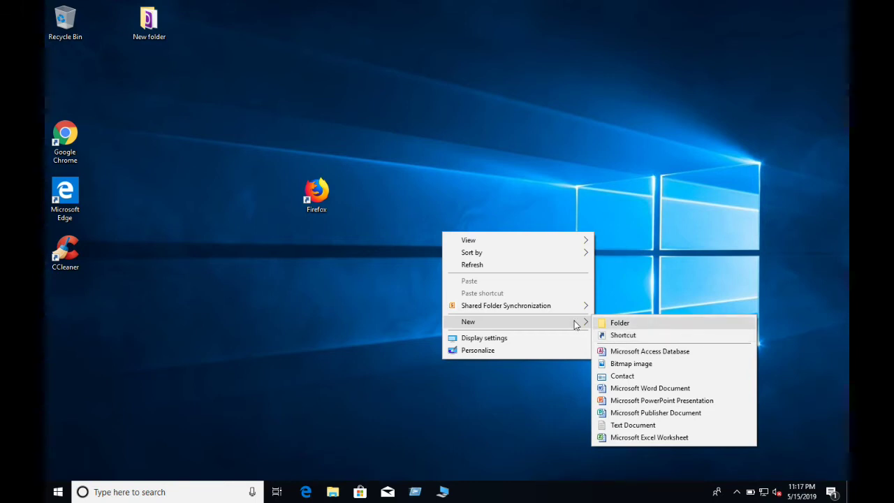
left_click(620, 336)
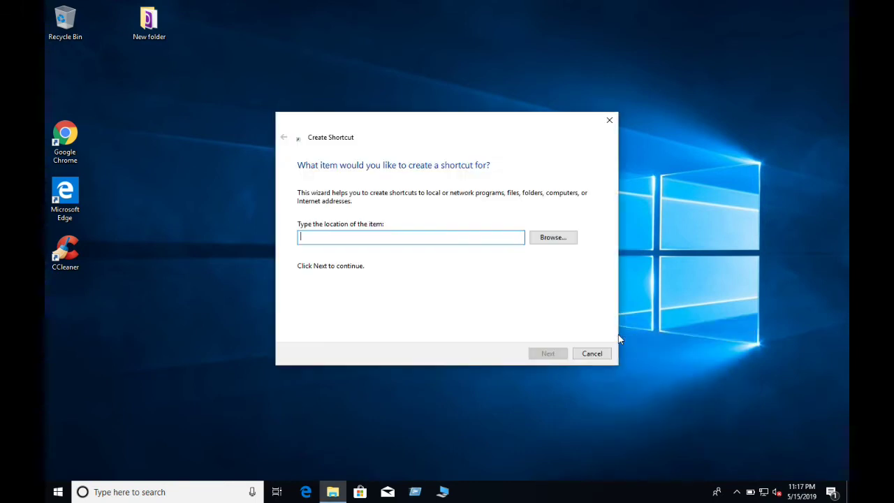
left_click_drag(468, 124, 545, 118)
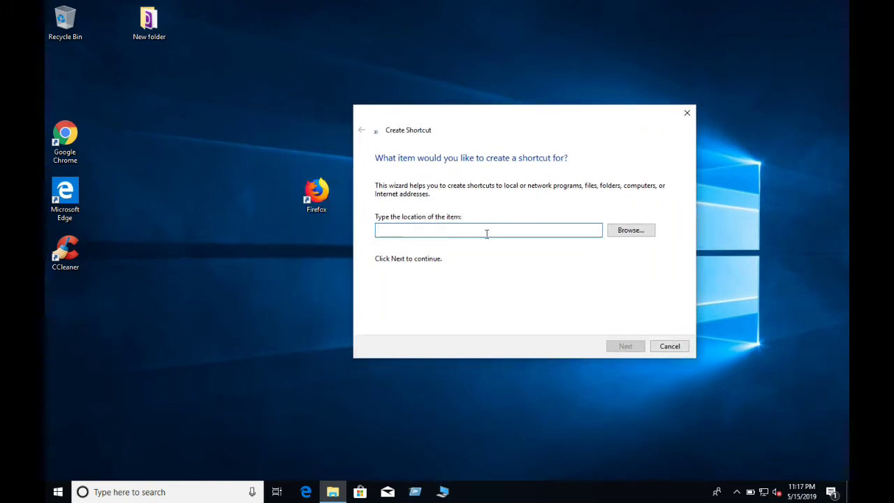
left_click(321, 203)
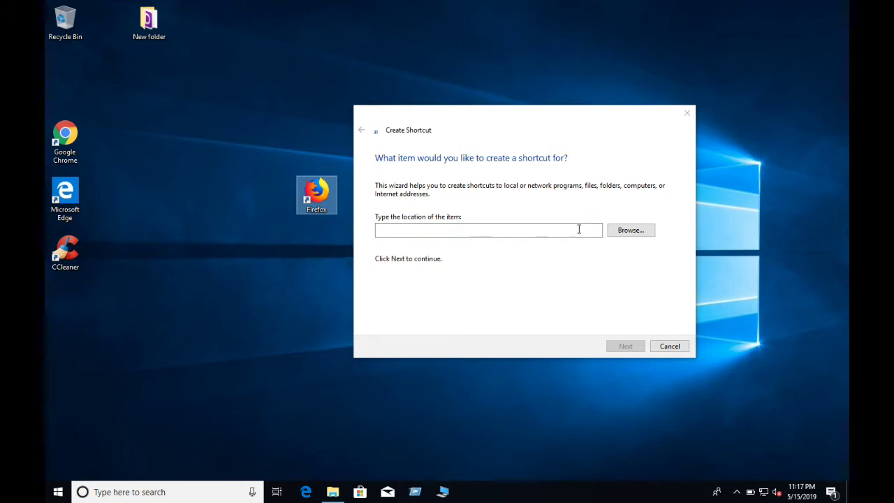
Browse to C:\Program Files\Mozilla Firefox and choose firefox.exe as the new shortcut's target
left_click(636, 235)
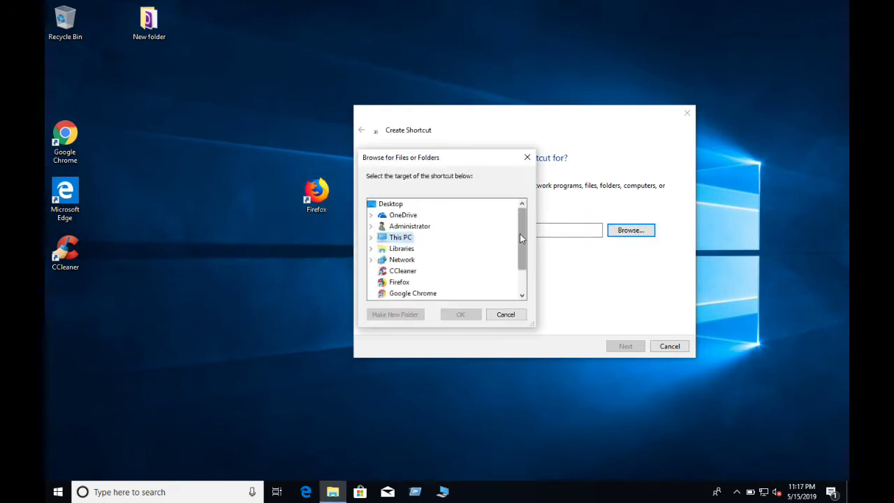
scroll(520, 239, "down", 1)
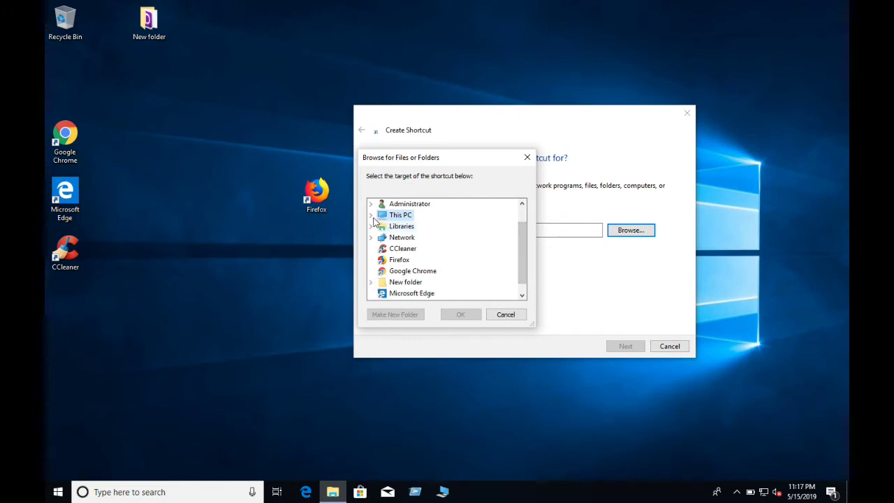
left_click(372, 215)
left_click_drag(523, 239, 522, 257)
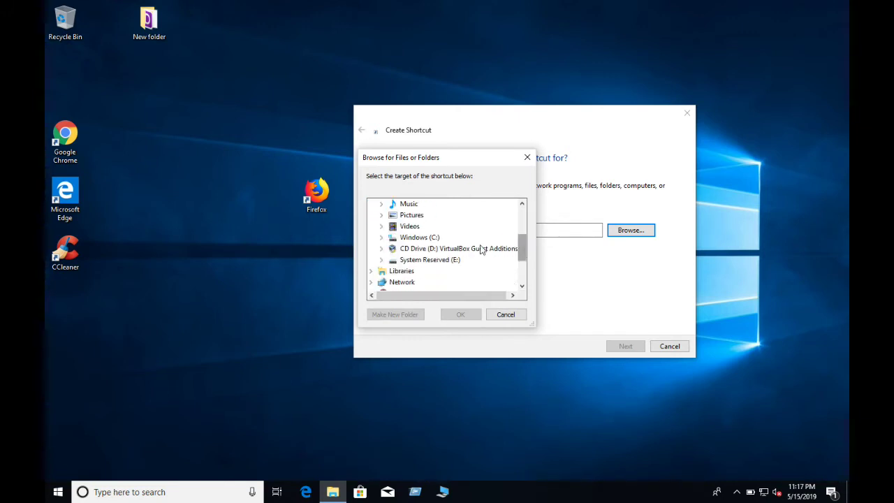
double_click(428, 239)
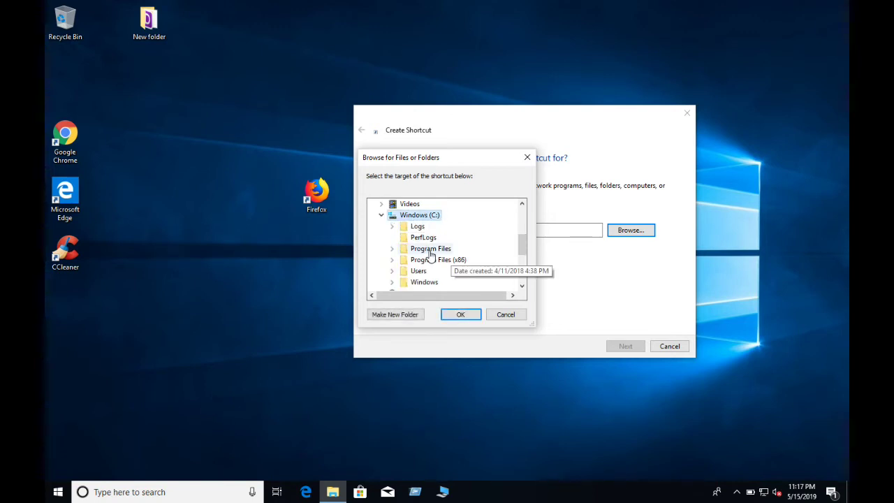
double_click(429, 250)
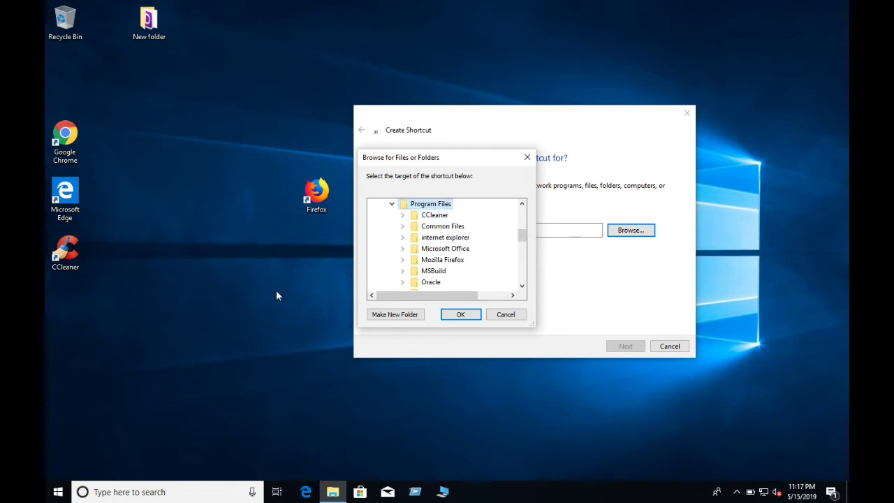
double_click(444, 260)
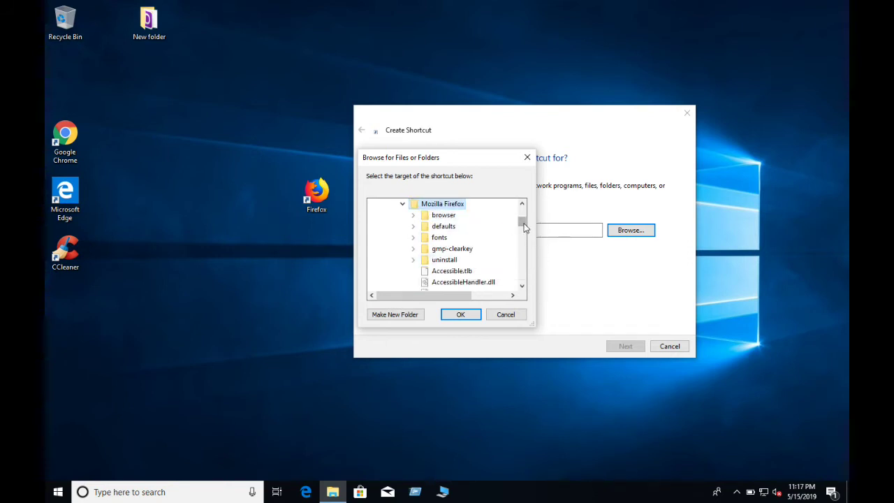
left_click_drag(524, 224, 523, 248)
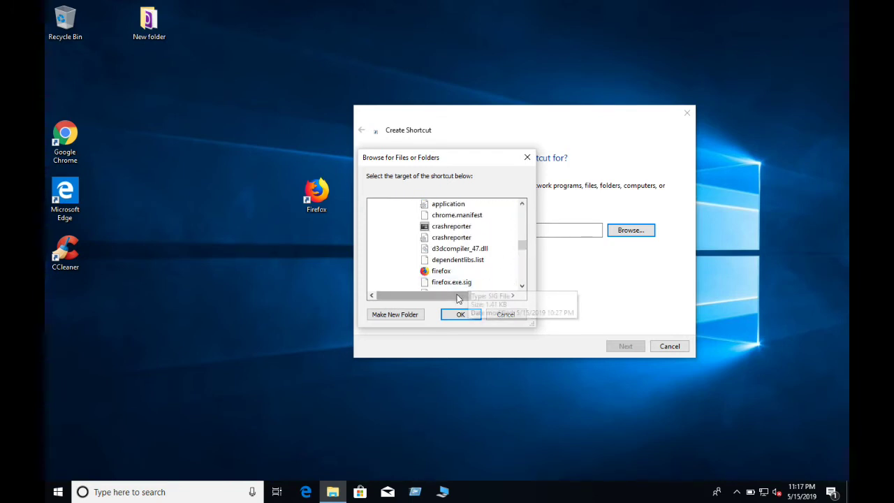
left_click_drag(458, 299, 463, 298)
left_click(436, 274)
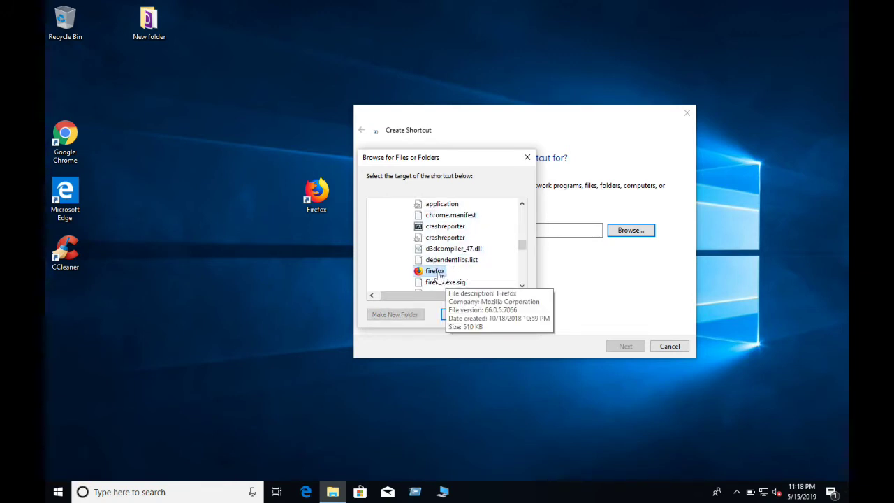
left_click(461, 315)
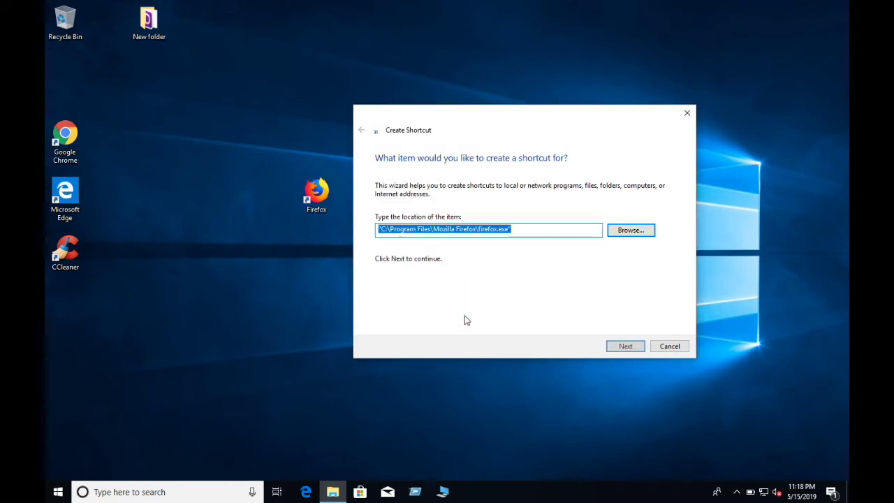
Accept the firefox.exe target and continue to naming the new shortcut
left_click(622, 345)
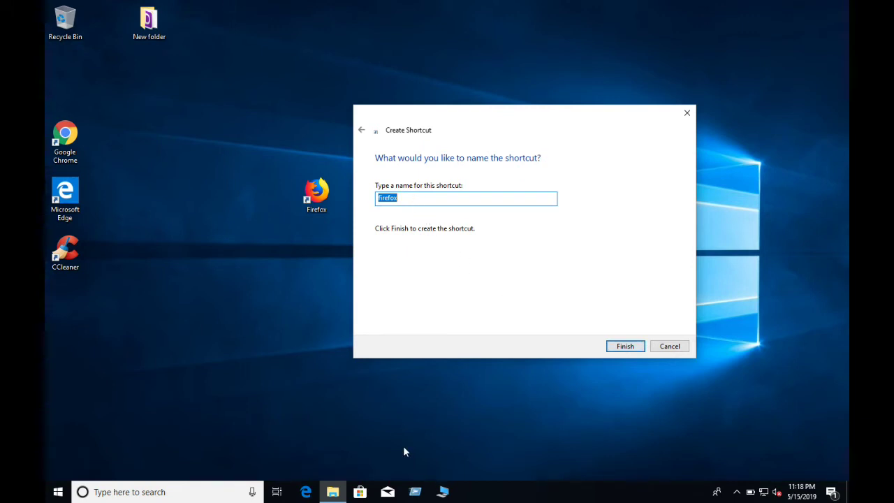
left_click(415, 492)
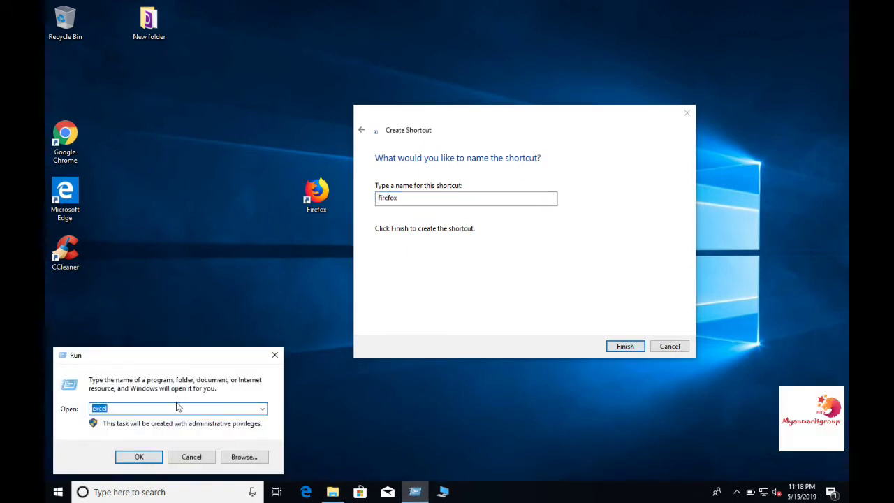
type("ff")
left_click(275, 355)
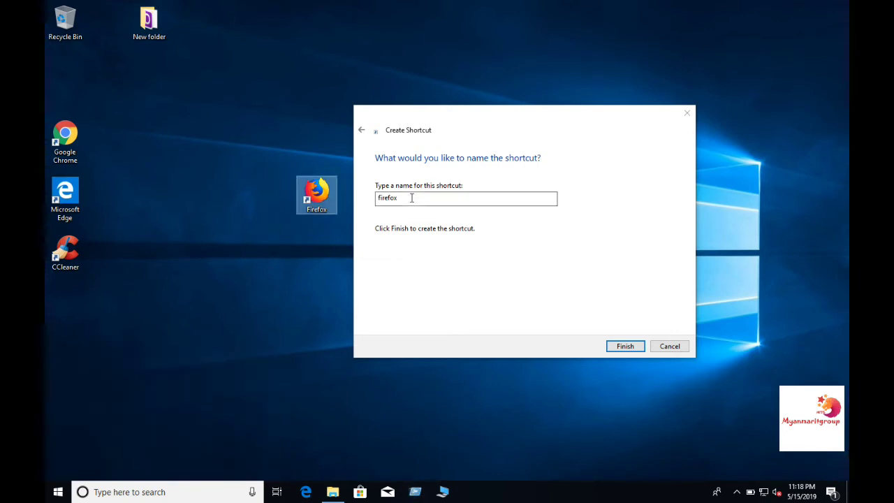
Name the new shortcut ff and finish creating it on the desktop
left_click(357, 204)
type("ff")
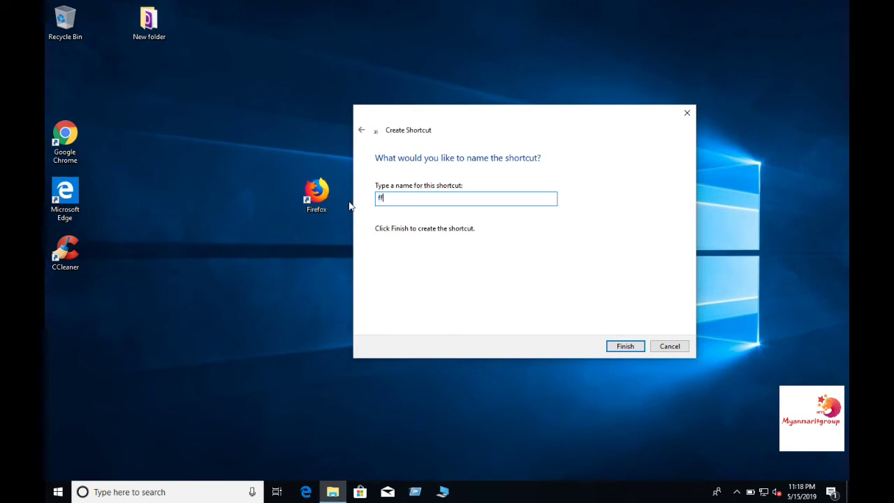
left_click(625, 347)
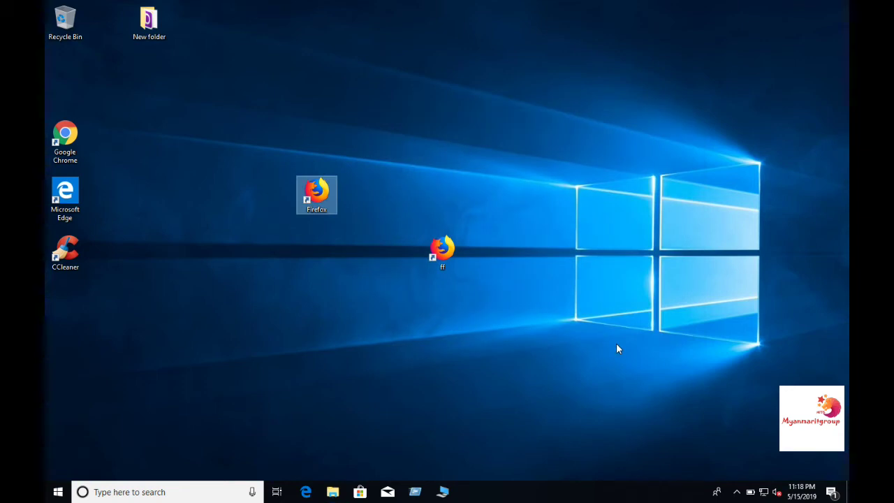
Move the Firefox icon back into the desktop icon column and place the ff shortcut in the empty area beside the column
left_click_drag(315, 201, 87, 85)
left_click(439, 251)
left_click_drag(439, 251, 205, 143)
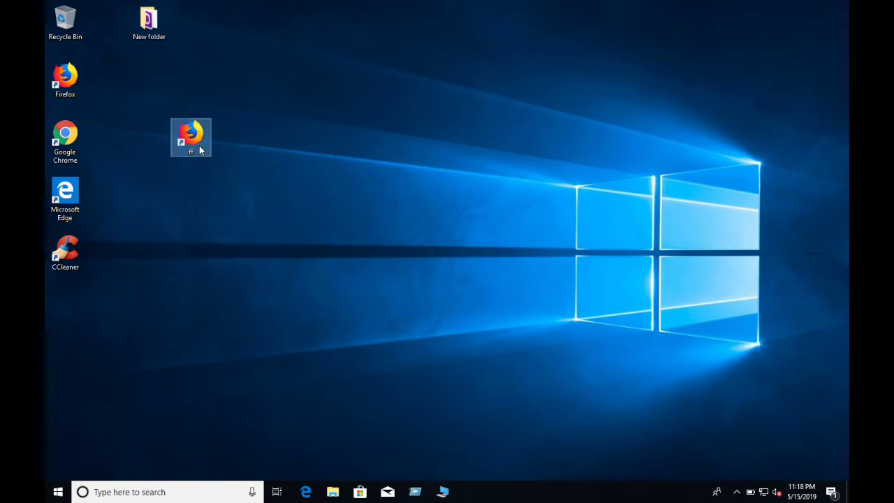
Copy the ff shortcut and open the System32 folder with the Run command system32
right_click(199, 145)
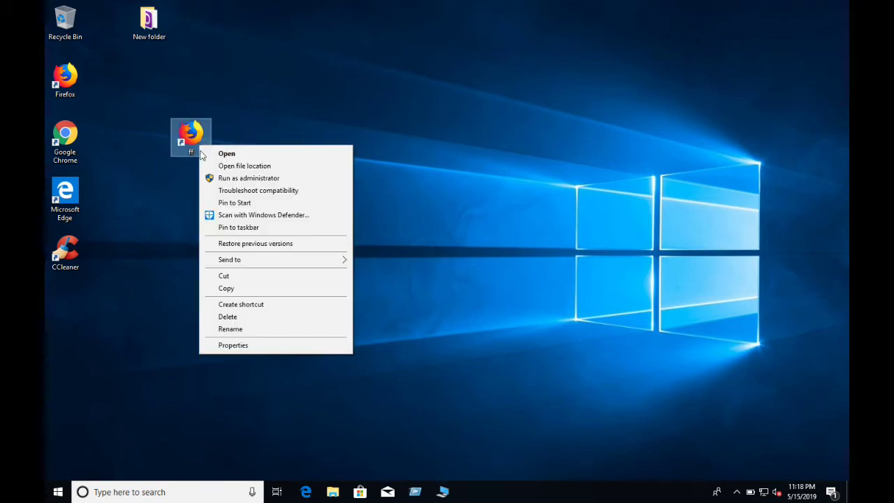
left_click(237, 289)
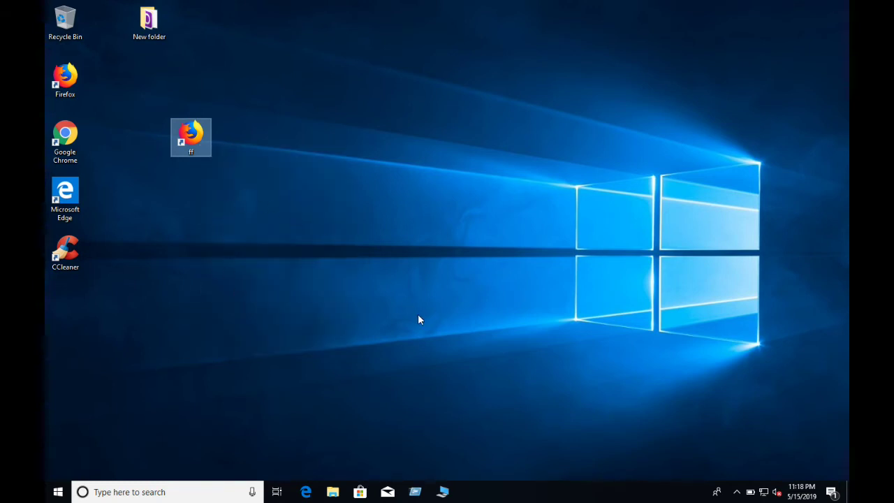
left_click(414, 492)
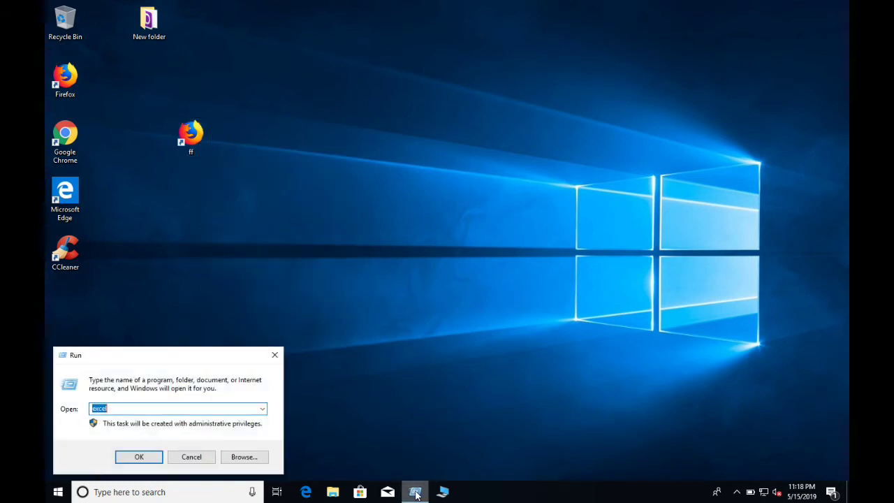
type("sys")
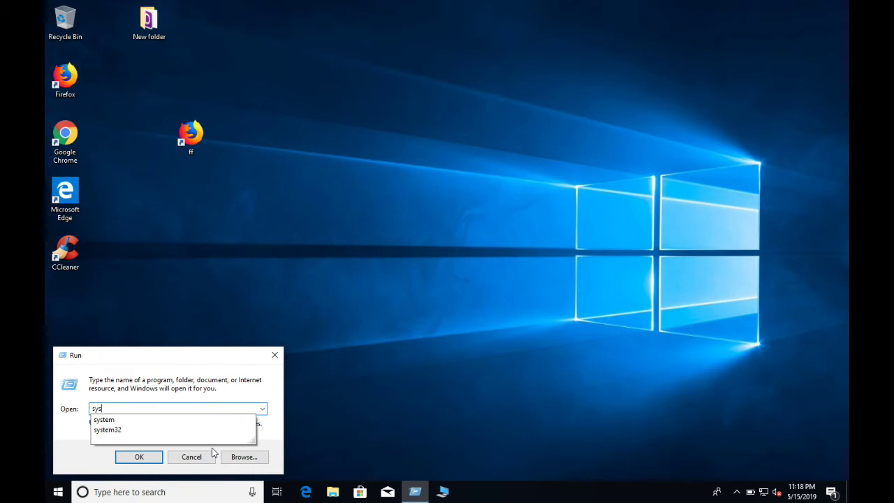
type("tem")
type("32")
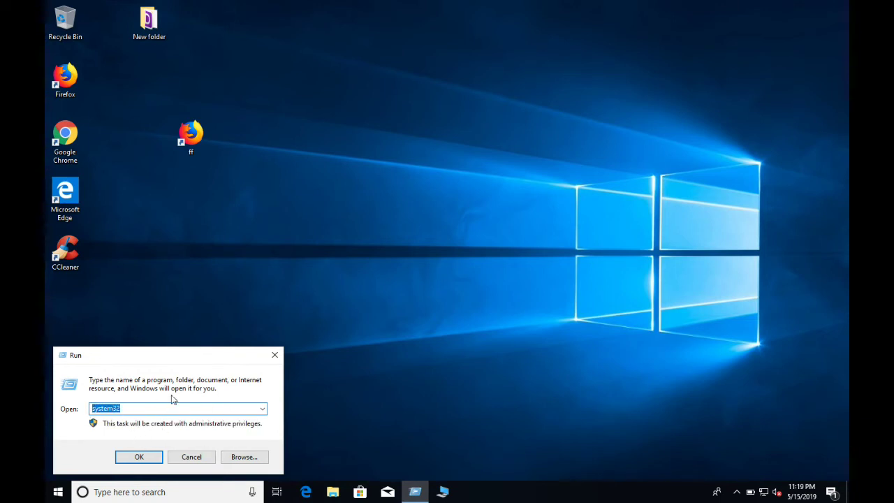
left_click(140, 457)
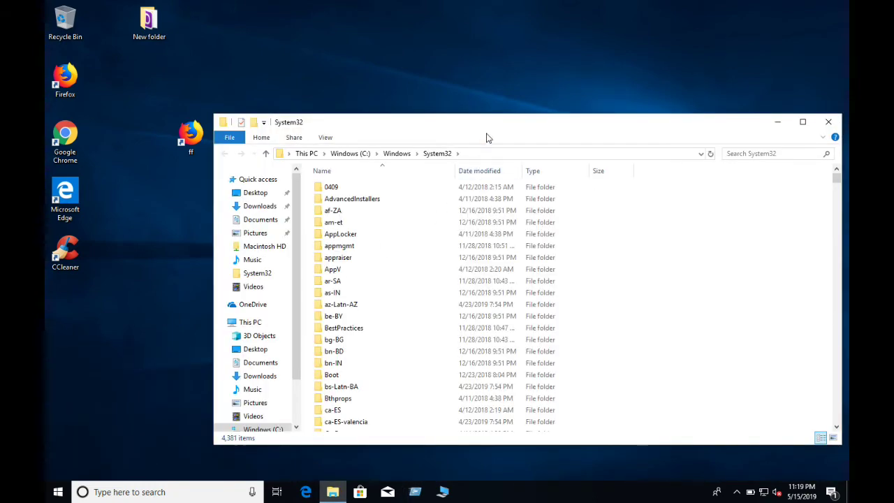
Move the System32 window clear of the ff shortcut, and copy that shortcut from the desktop into the System32 folder
left_click_drag(489, 133, 529, 112)
left_click(187, 145)
right_click(186, 144)
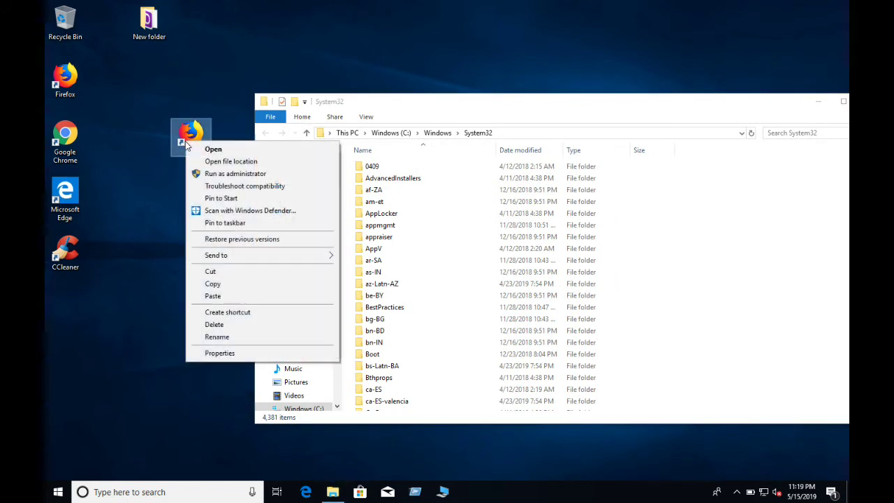
left_click(219, 284)
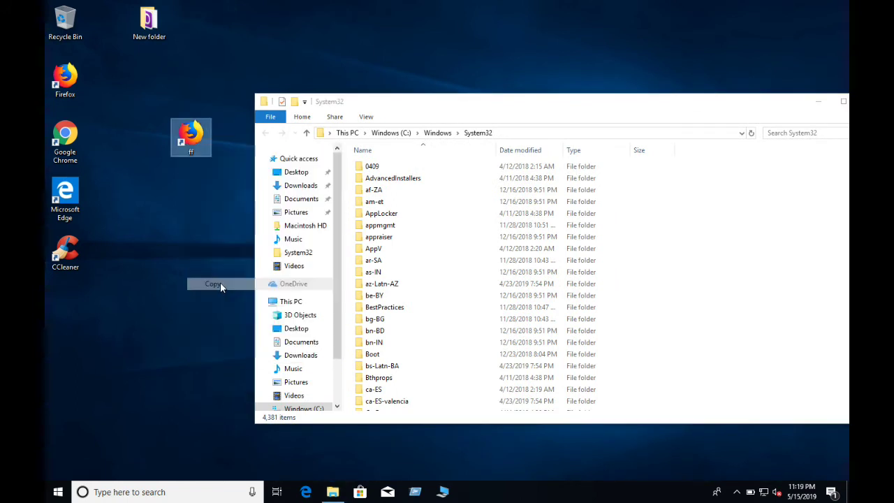
left_click(729, 316)
right_click(728, 316)
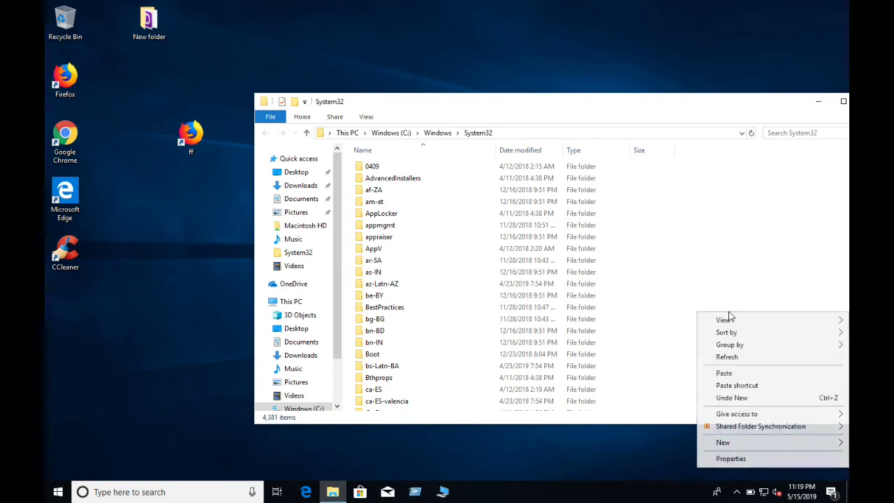
left_click(723, 373)
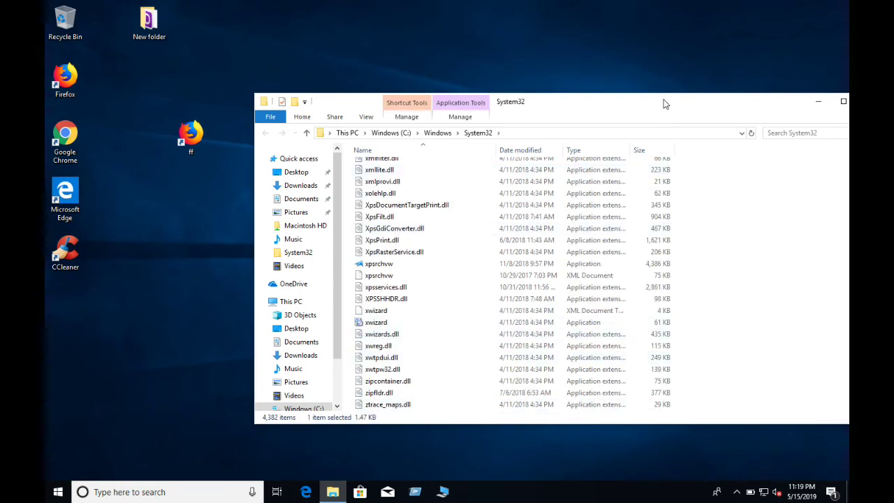
Look through the System32 entries beginning with f for the pasted ff shortcut
type("fh")
key("Down")
key("Down")
key("Down")
key("Down")
key("Down")
key("Down")
key("Down")
key("Down")
key("Down")
key("Down")
key("Down")
key("Down")
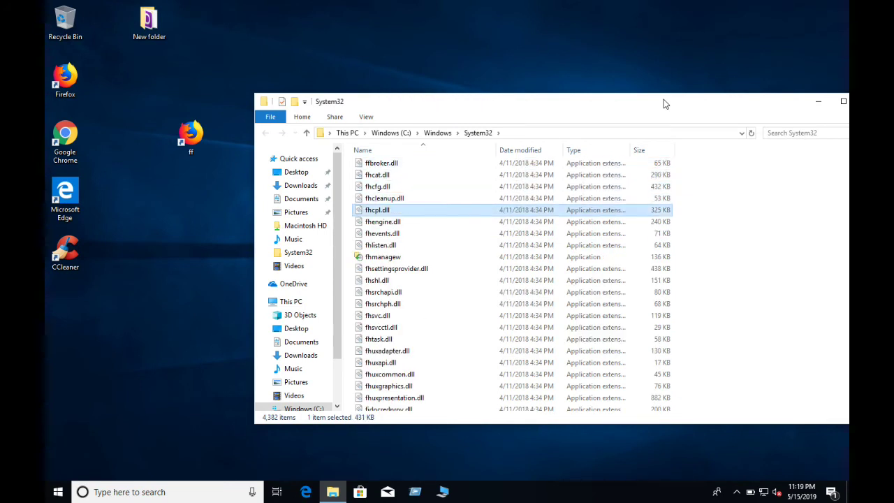
key("Down")
key("Down")
key("Down")
key("Down")
key("Down")
key("Down")
key("Down")
key("Down")
key("Down")
key("Down")
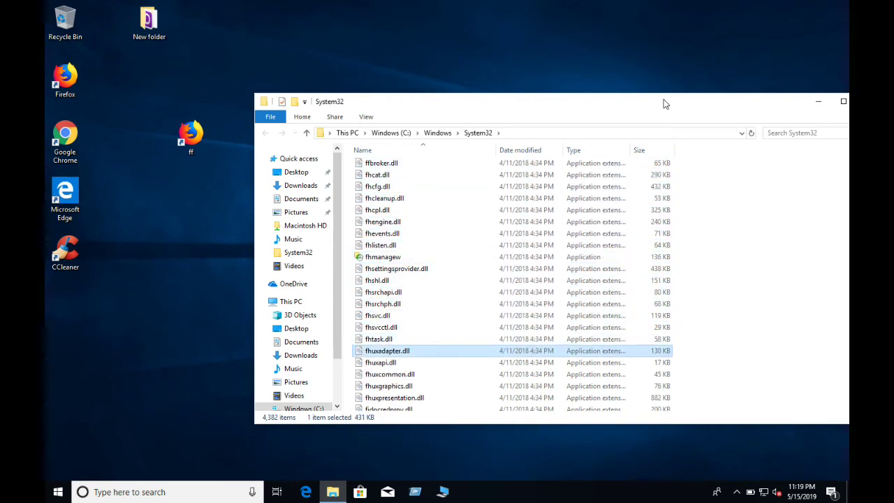
key("Down")
key("Down")
key("Down")
key("Down")
key("Down")
key("Down")
key("Down")
key("Down")
key("Down")
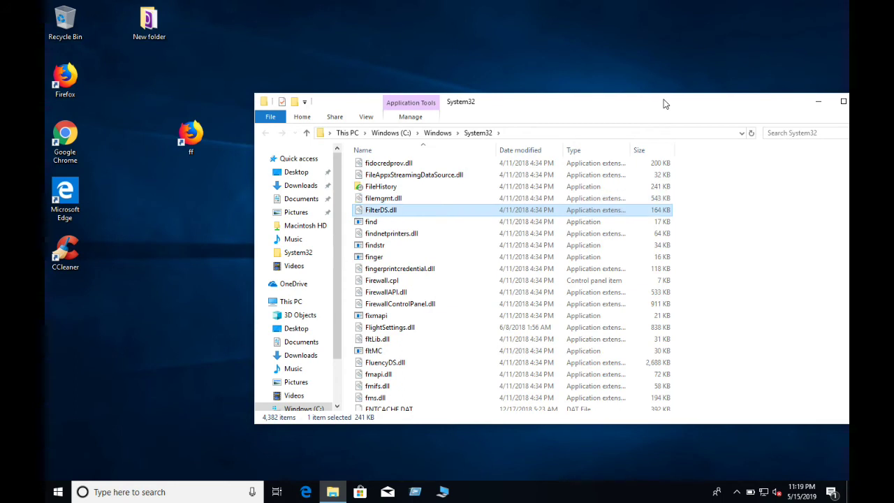
key("Down")
key("Down")
key("Down")
key("Down")
key("Down")
key("Down")
key("Down")
key("Down")
key("Down")
key("Down")
key("Down")
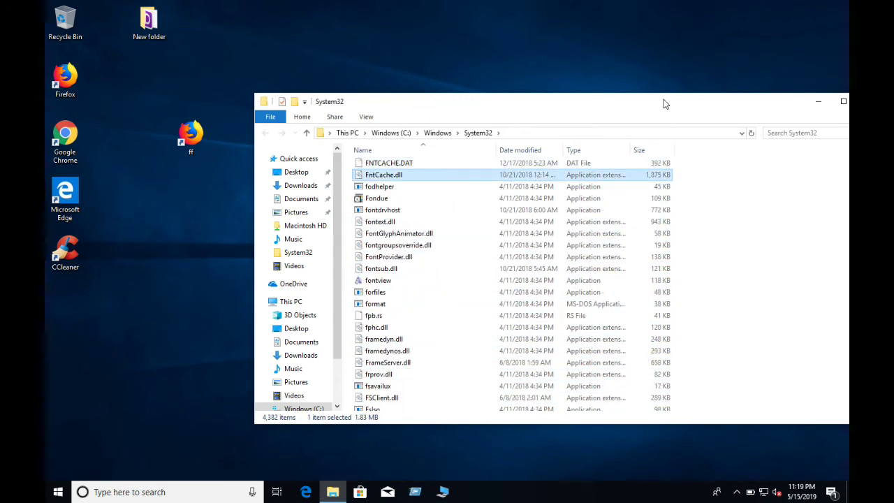
key("Down")
key("Down")
key("Down")
key("Down")
key("Down")
key("Down")
key("Down")
key("Down")
key("Down")
key("Down")
key("Down")
key("Down")
key("Down")
key("Down")
key("Down")
key("Down")
key("Down")
key("Down")
key("Down")
key("Down")
key("Down")
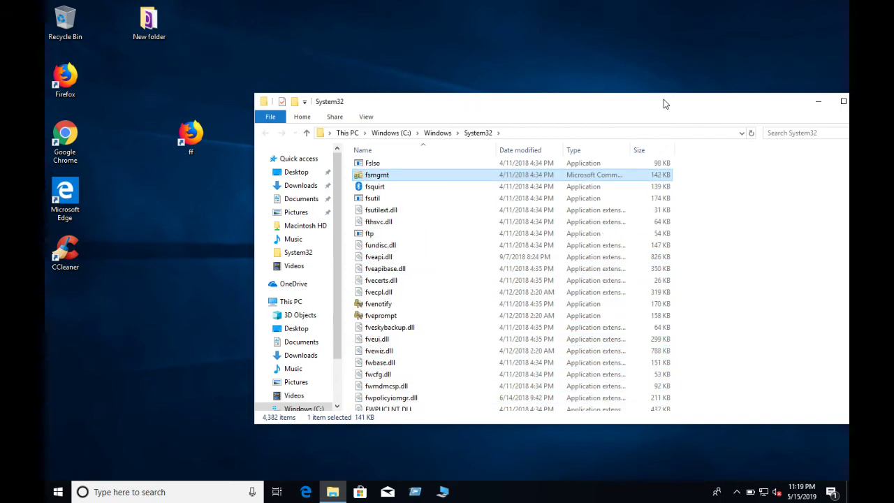
key("Down")
key("Down")
key("Down")
key("Down")
key("Down")
key("Down")
key("Down")
key("Down")
key("Down")
key("Down")
key("Down")
key("Down")
key("Down")
key("Down")
key("Down")
key("Down")
key("Down")
key("Down")
key("Down")
key("Down")
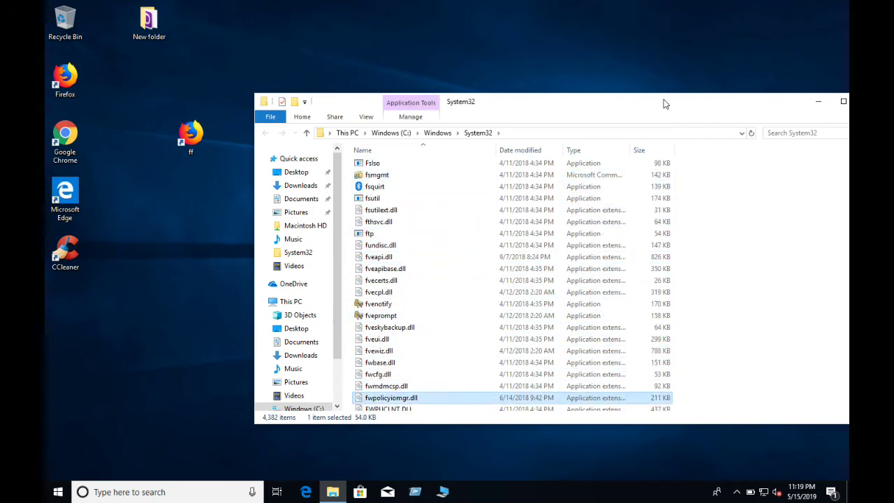
key("f")
key("f")
key("f")
key("f")
key("f")
key("f")
key("f")
key("f")
key("f")
key("f")
key("f")
key("f")
key("f")
key("f")
key("f")
key("f")
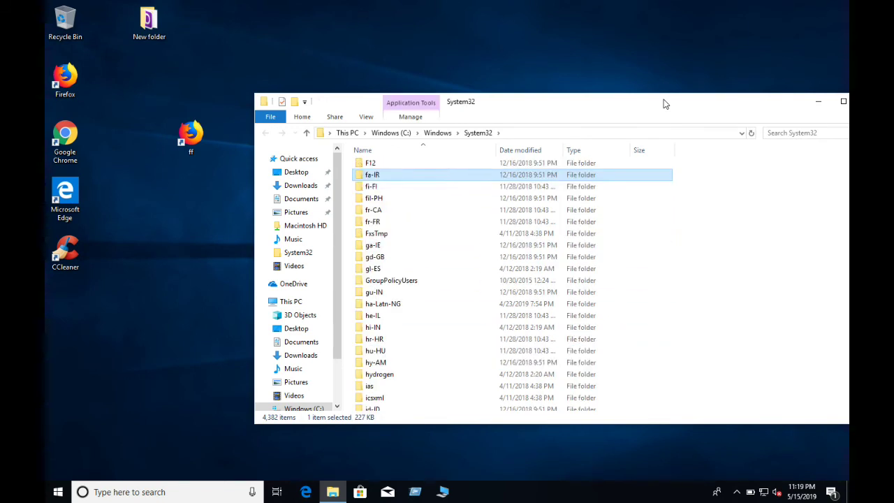
key("f")
key("f")
key("f")
key("f")
key("f")
key("f")
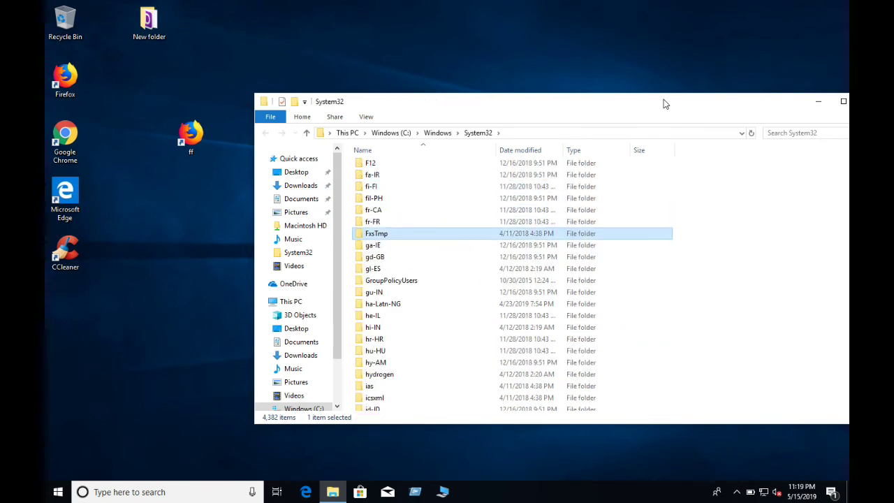
Locate and select the ff shortcut in the maximized System32 window, and minimize the window
double_click(773, 106)
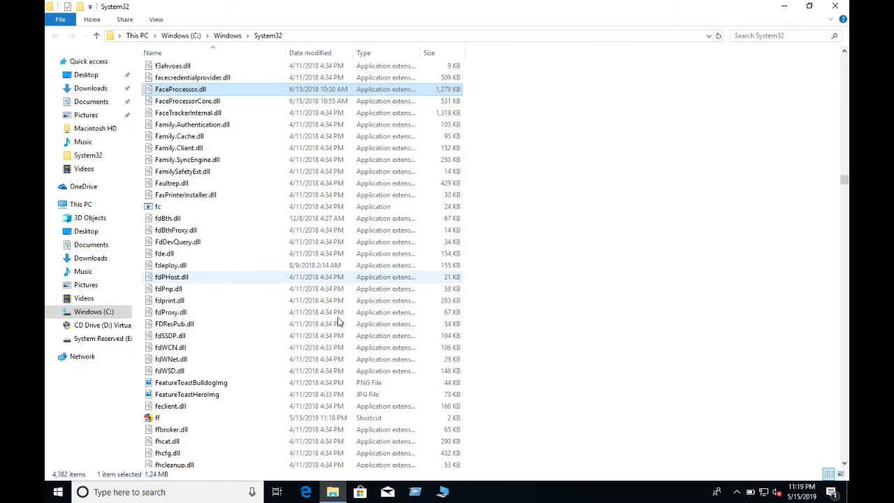
left_click(196, 419)
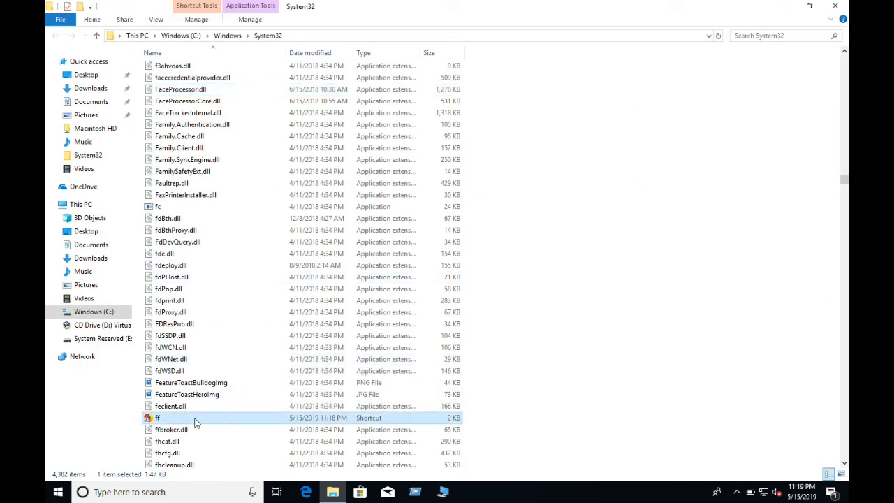
left_click(782, 13)
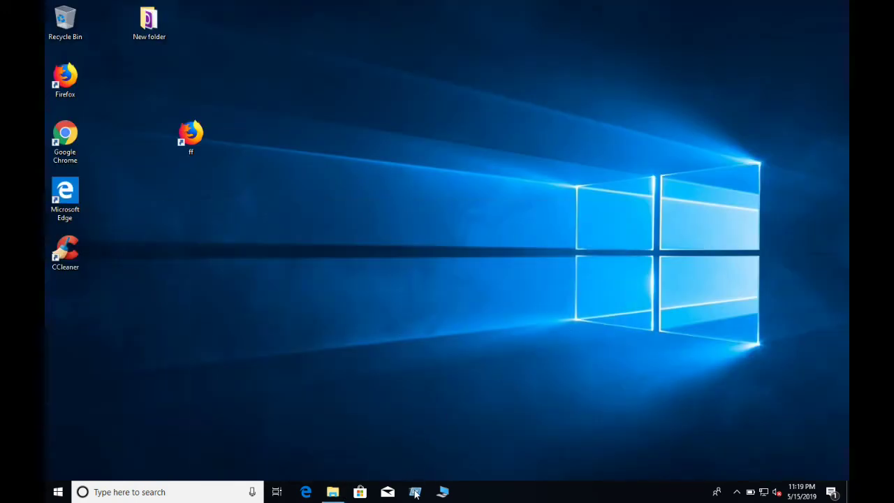
Launch Firefox with the Run command ff
left_click(415, 492)
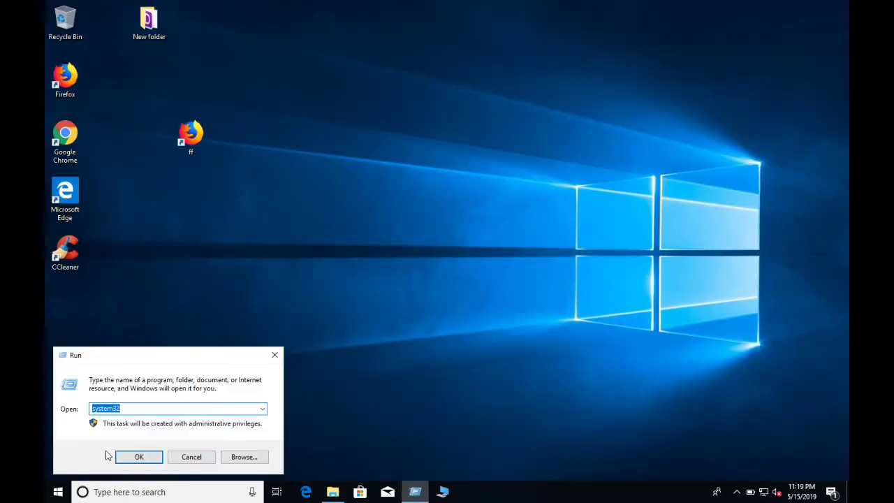
type("ff")
left_click(143, 457)
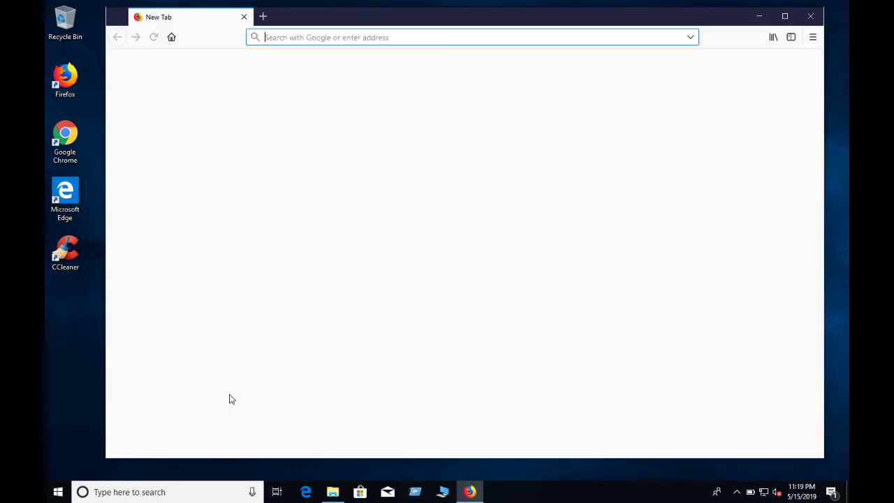
Load google.com in the new Firefox window and minimize the browser
left_click(520, 259)
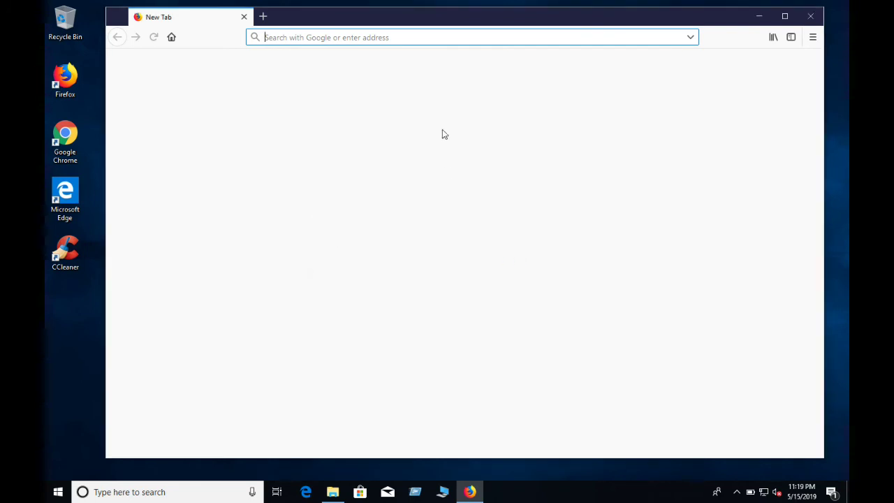
type("google.com/")
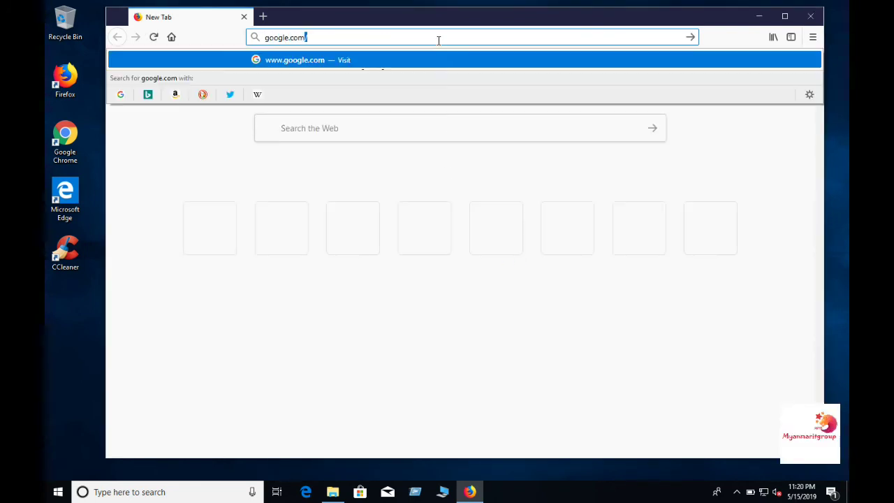
key("Return")
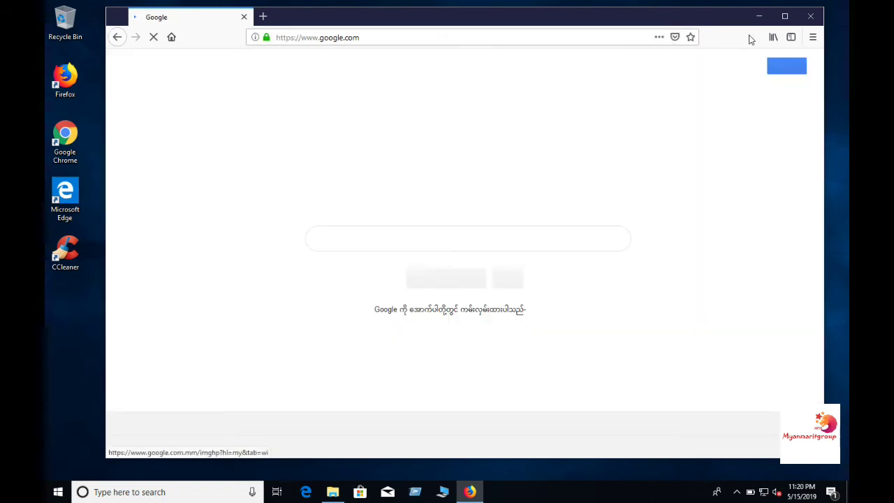
left_click(760, 17)
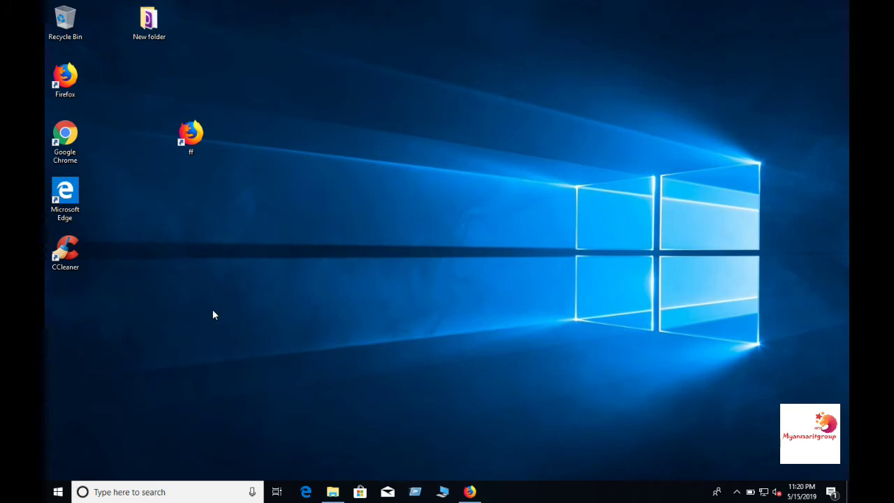
Move the ff shortcut farther away from the desktop icon column
left_click(70, 148)
left_click_drag(189, 139, 254, 160)
left_click(401, 185)
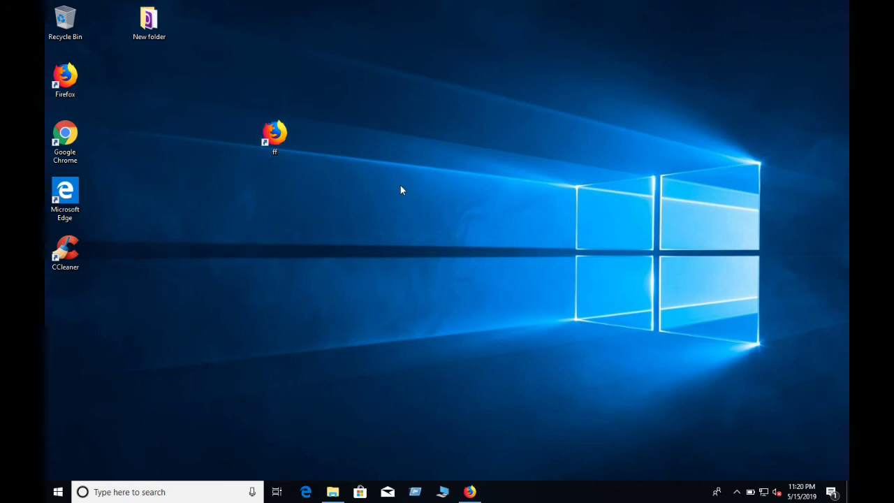
right_click(401, 185)
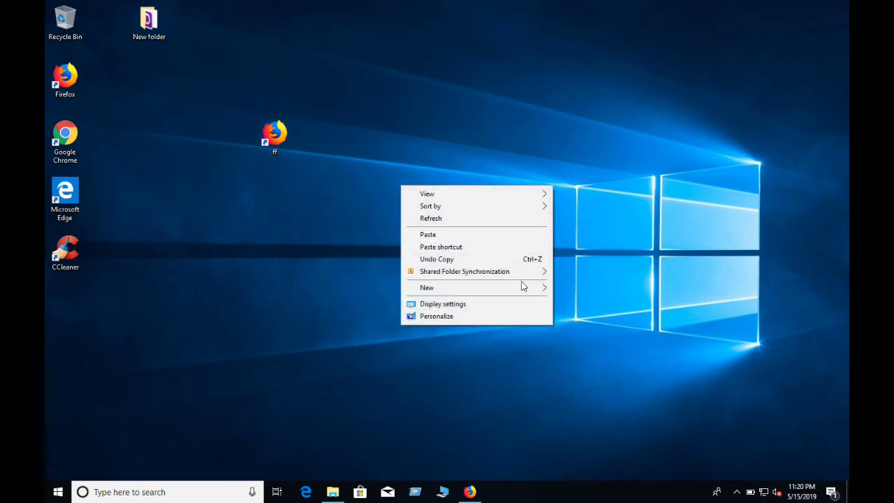
mouse_move(523, 287)
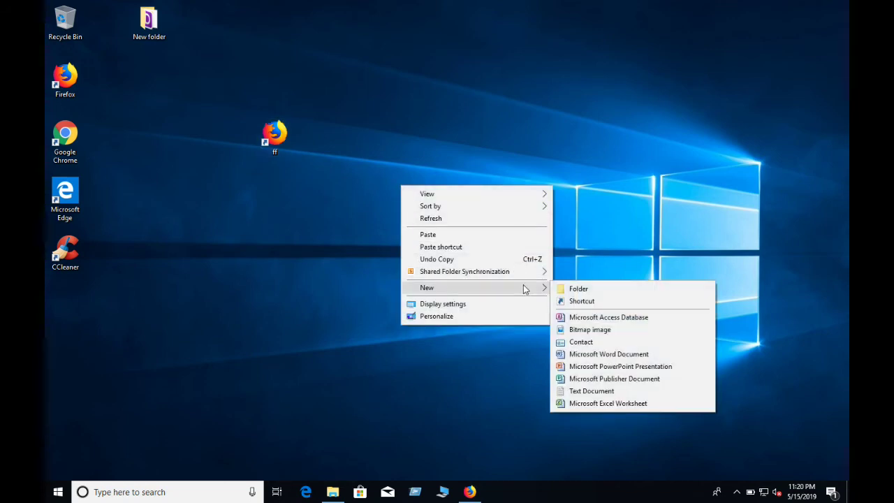
left_click(593, 303)
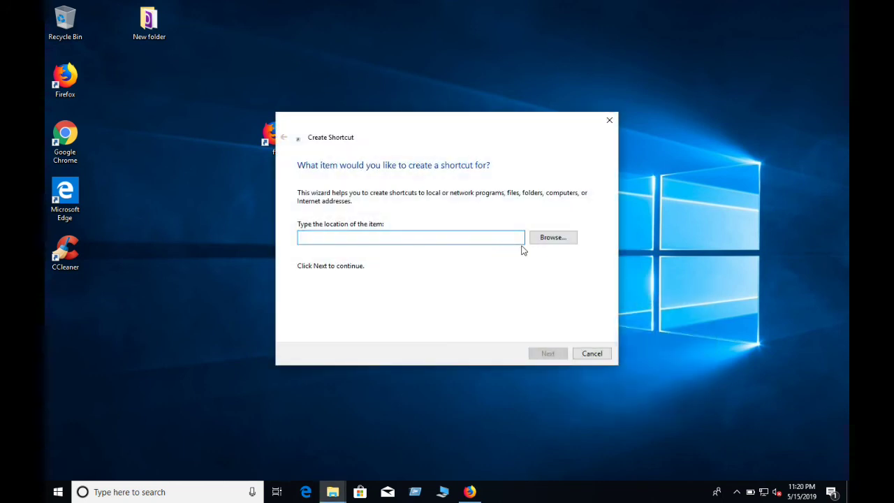
left_click(609, 123)
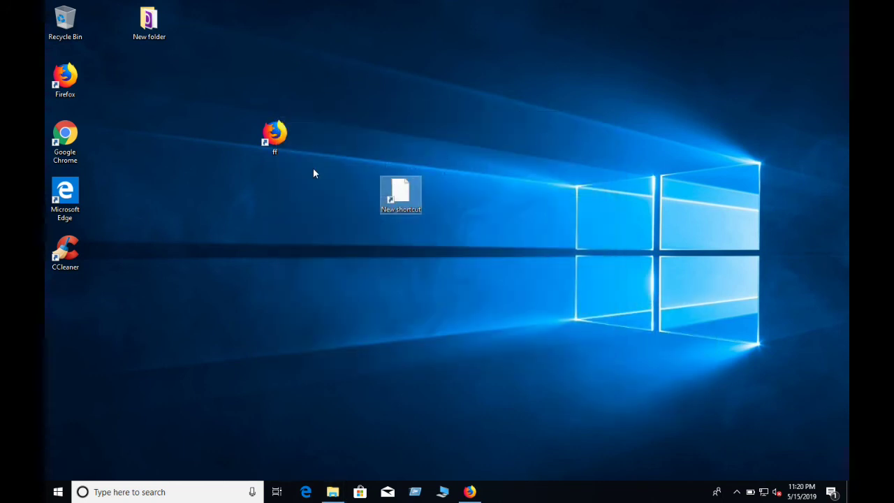
left_click(274, 145)
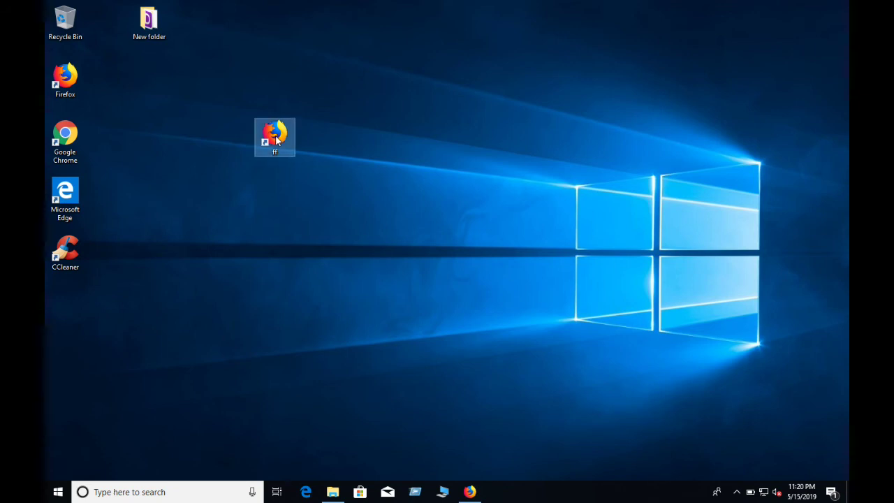
right_click(276, 132)
left_click(204, 246)
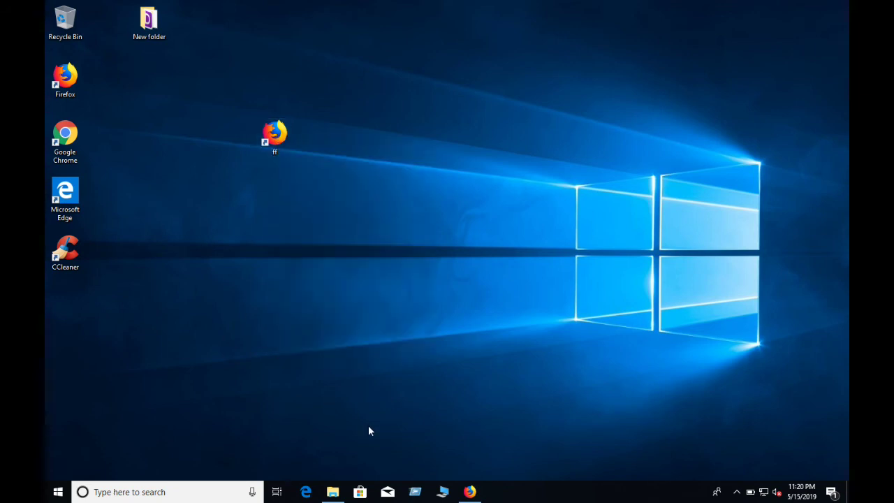
Open the System32 folder through the Run dialog to view its contents, and close the folder window
left_click(415, 492)
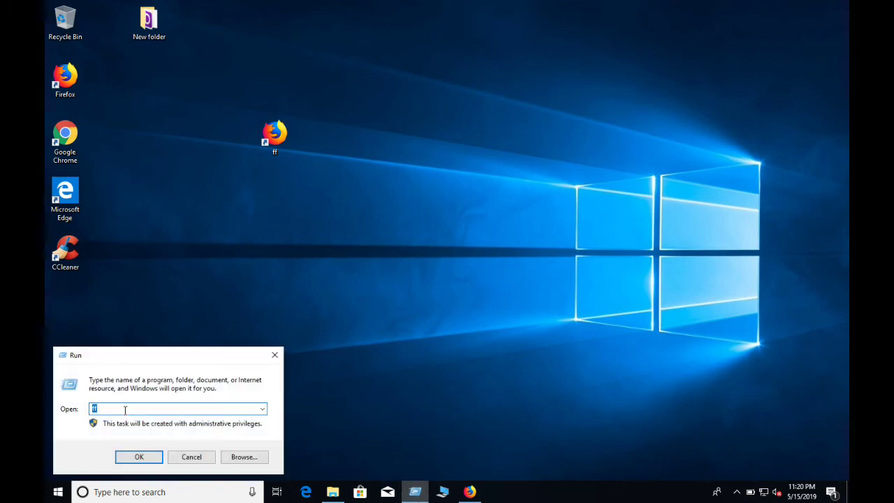
type("sys")
left_click(129, 433)
left_click(130, 408)
left_click(139, 457)
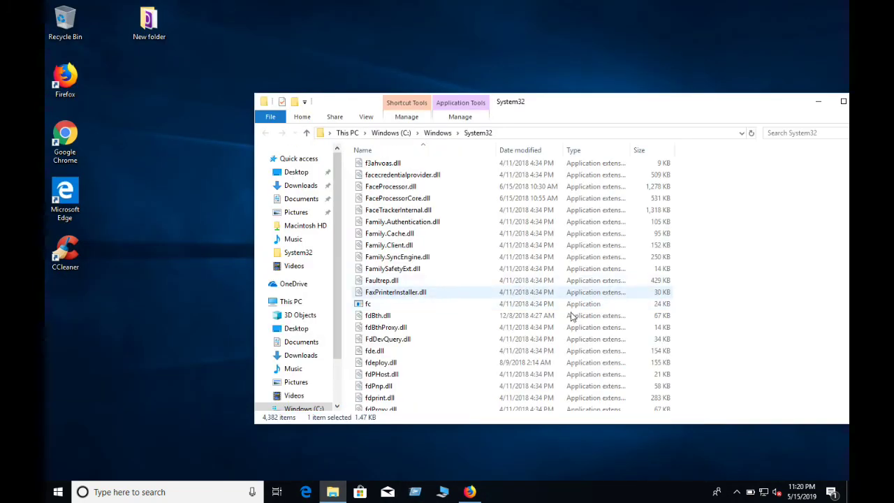
left_click_drag(758, 109, 654, 145)
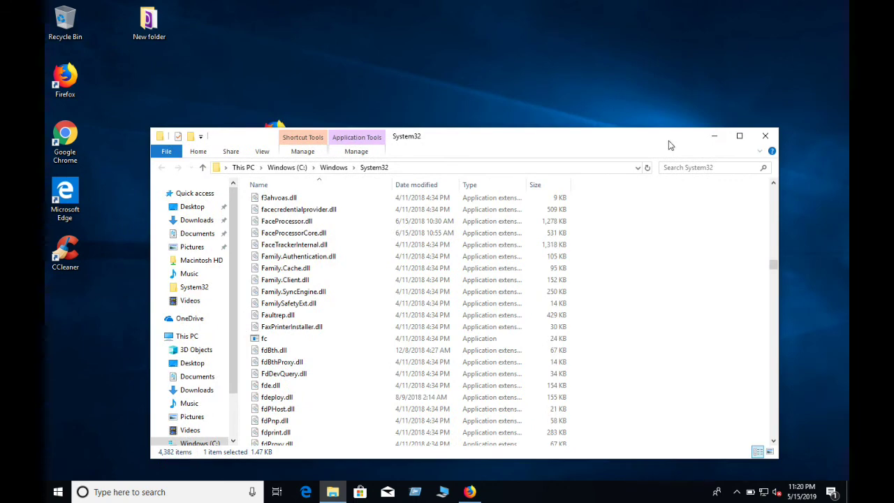
left_click(765, 135)
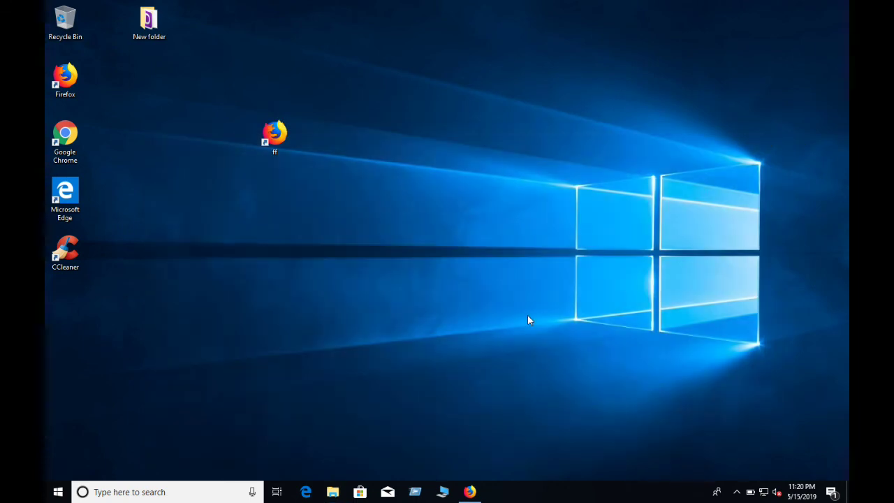
Test the Run command ff by launching Firefox with it, and close the new browser window
left_click(416, 493)
type("ff")
left_click(132, 453)
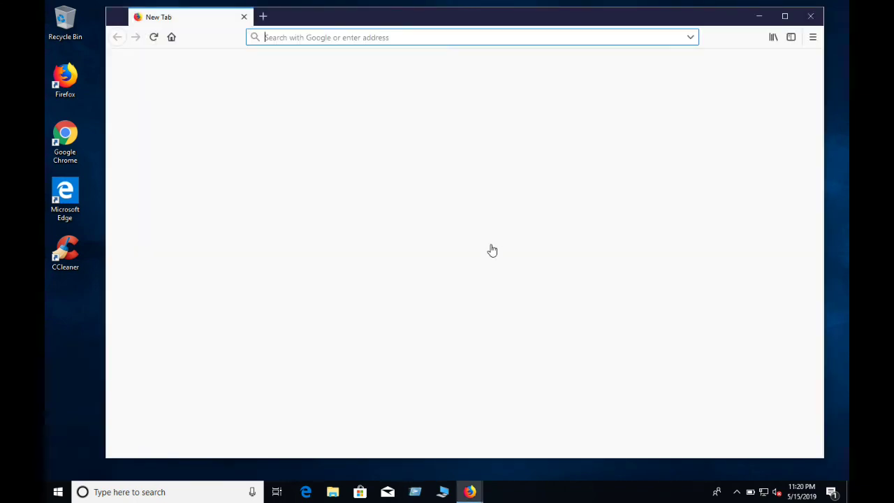
left_click(810, 16)
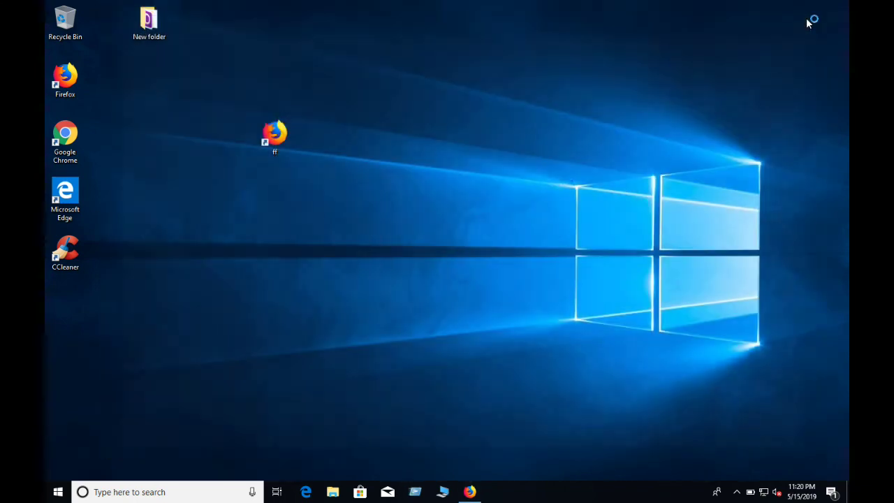
Move the ff shortcut closer to the desktop icon column
left_click_drag(288, 151, 246, 151)
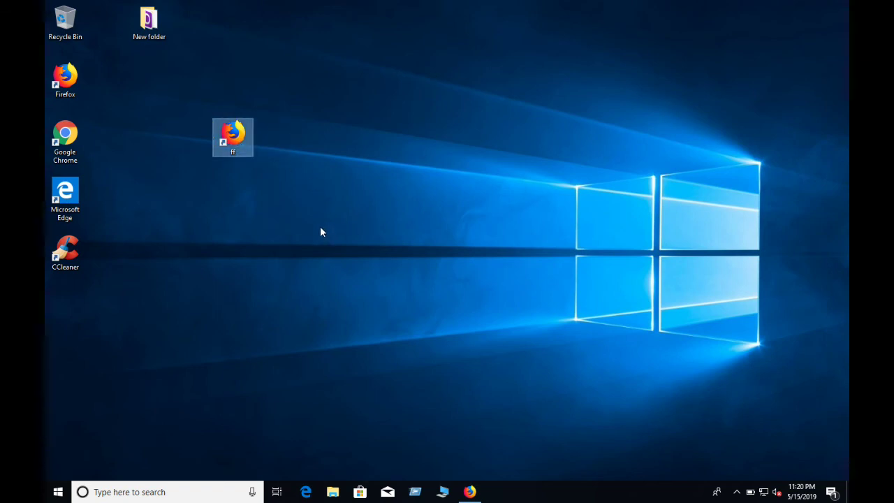